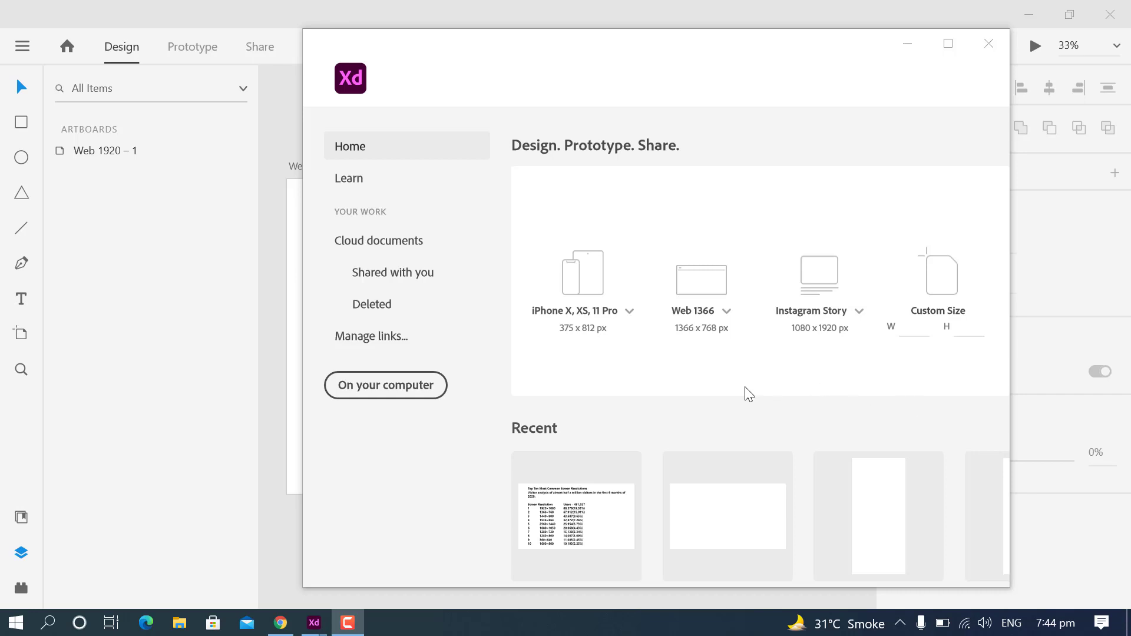
Show the Web artboard presets (1920×1080, 1366×768, 1280×800) on the XD start screen
left_click(729, 321)
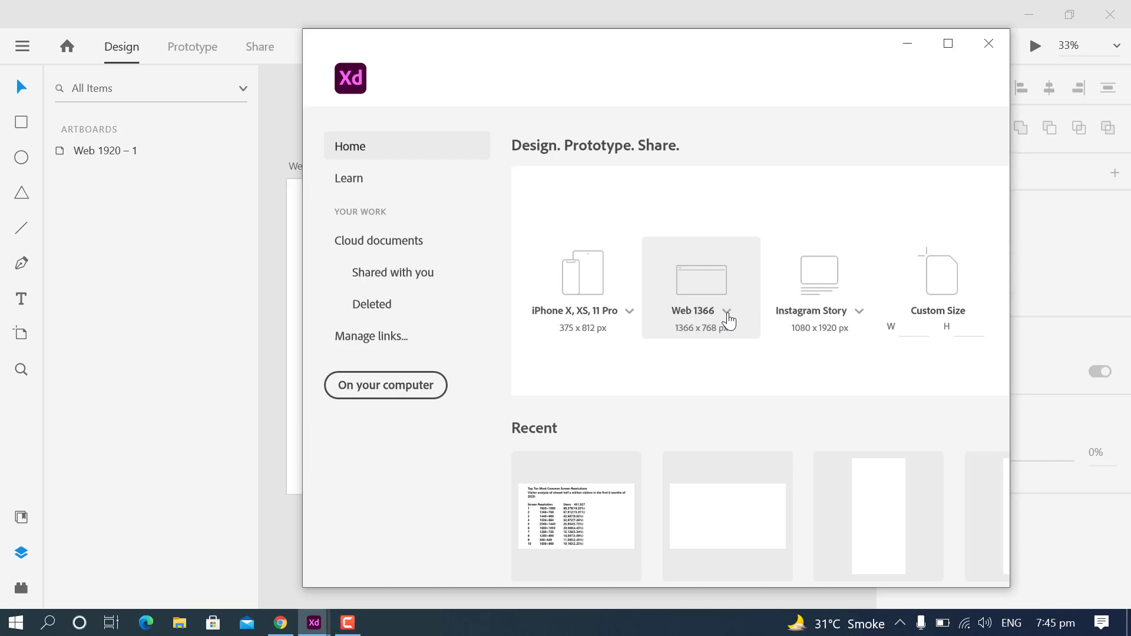
left_click(728, 313)
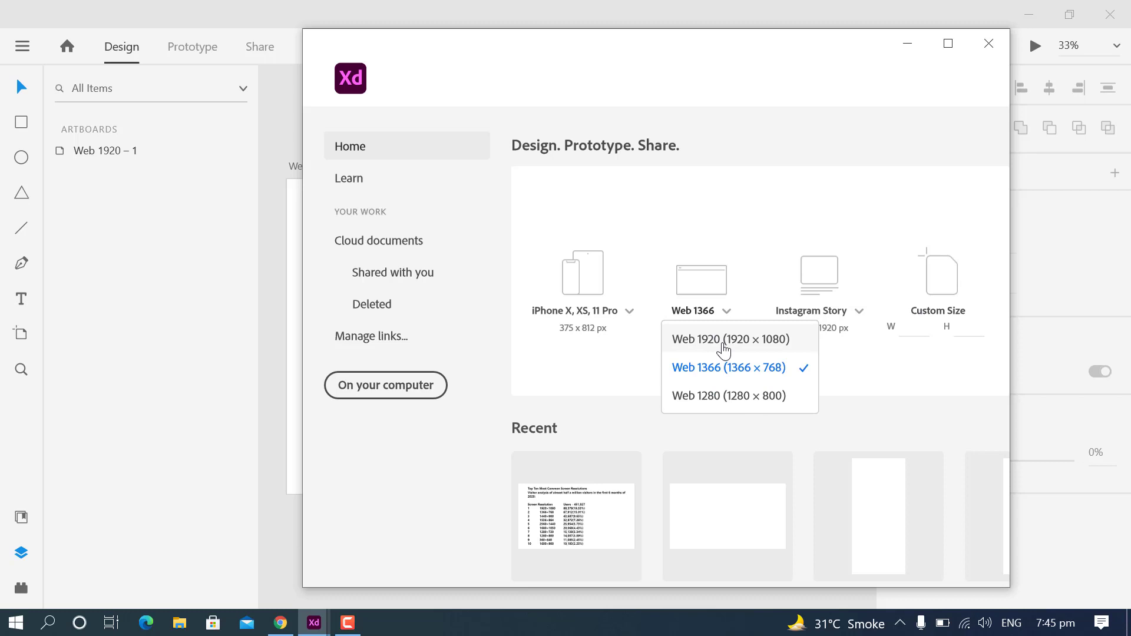
Create a new Web 1920 (1920×1080) document in a maximized window, dismissing the upgrade notice
left_click(724, 350)
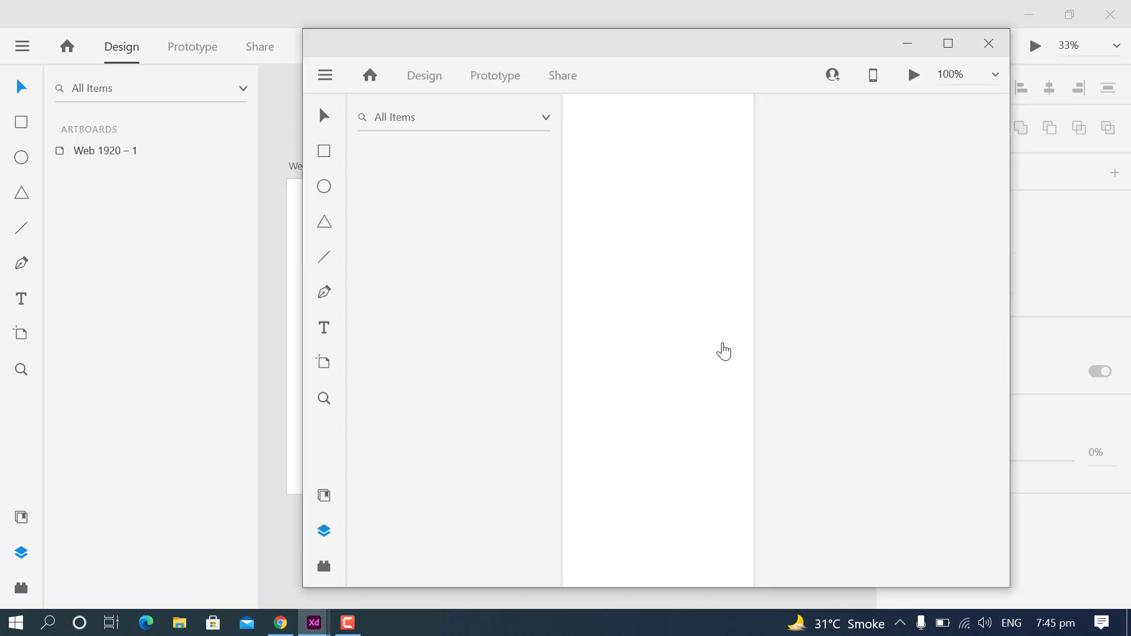
left_click(948, 44)
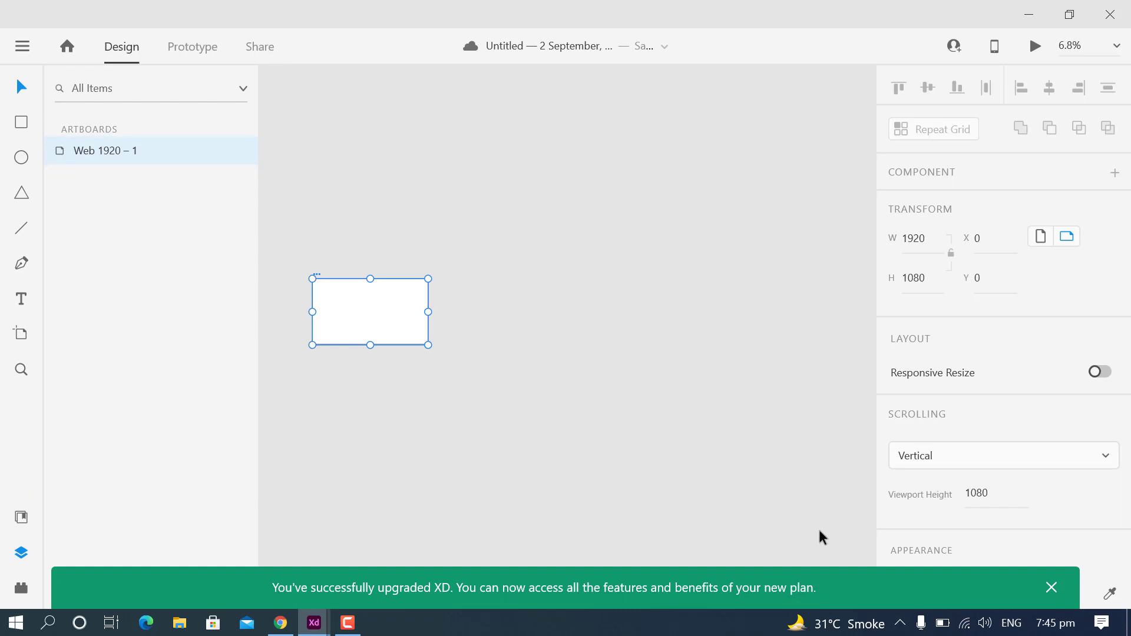
left_click(1051, 587)
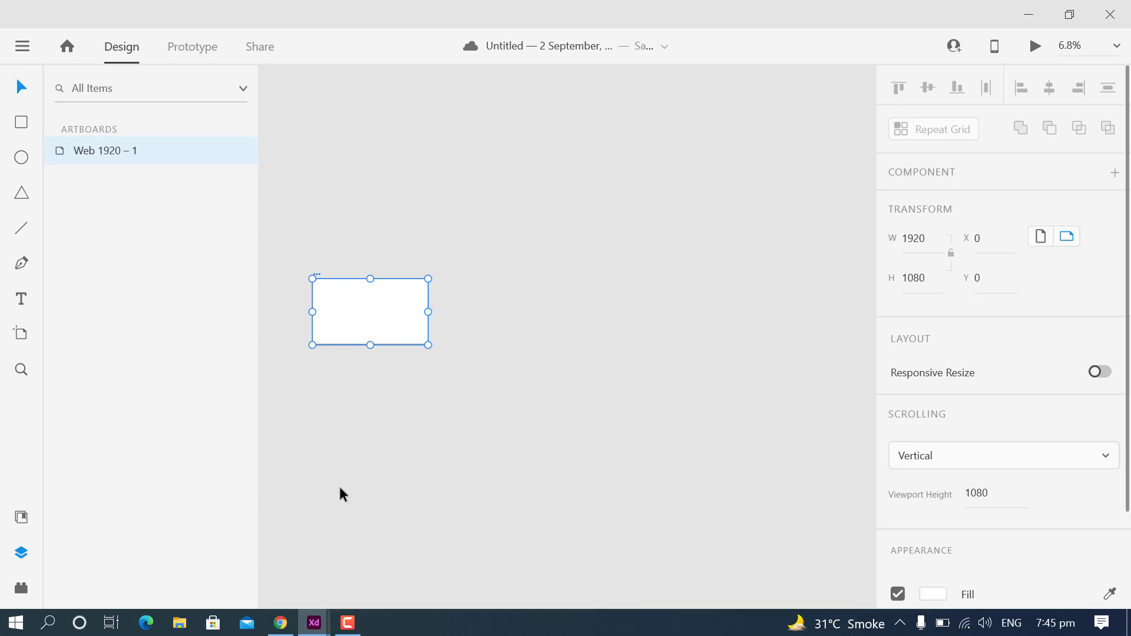
Zoom in on the Web 1920 – 1 artboard and centre it on the canvas
left_click_drag(343, 494, 485, 455)
scroll(543, 440, "up", 1)
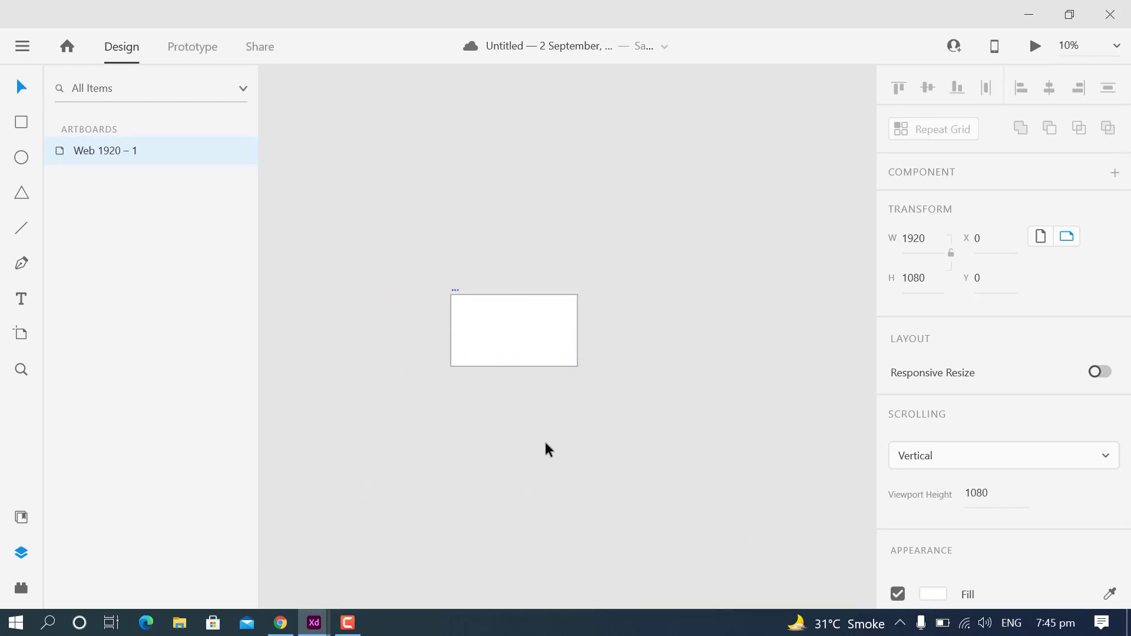
scroll(543, 439, "up", 3)
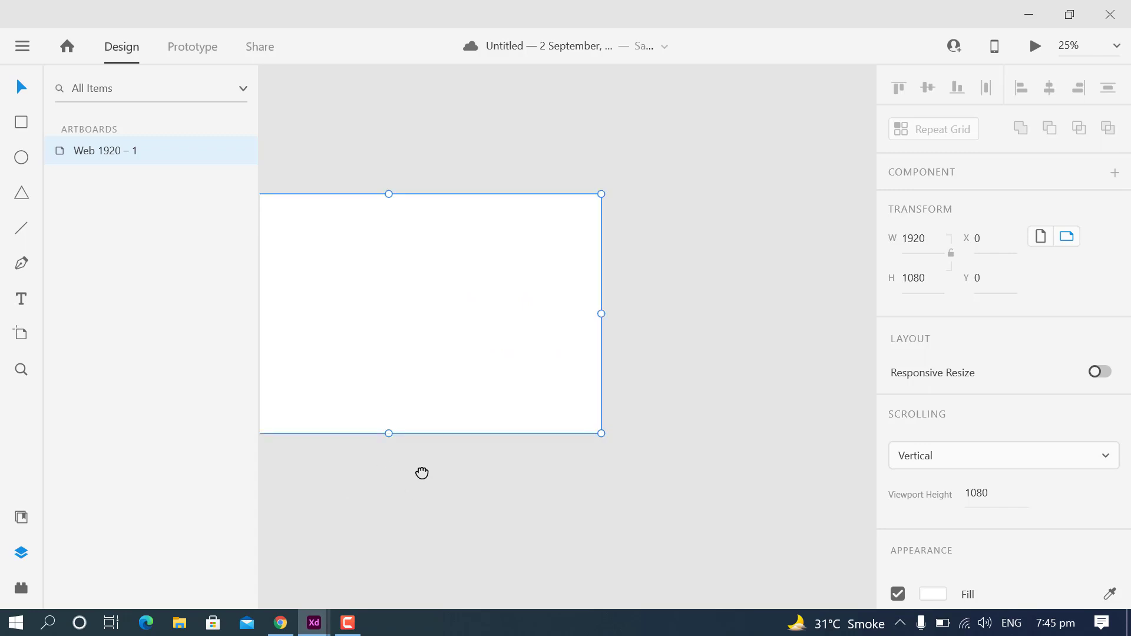
left_click_drag(422, 473, 574, 474)
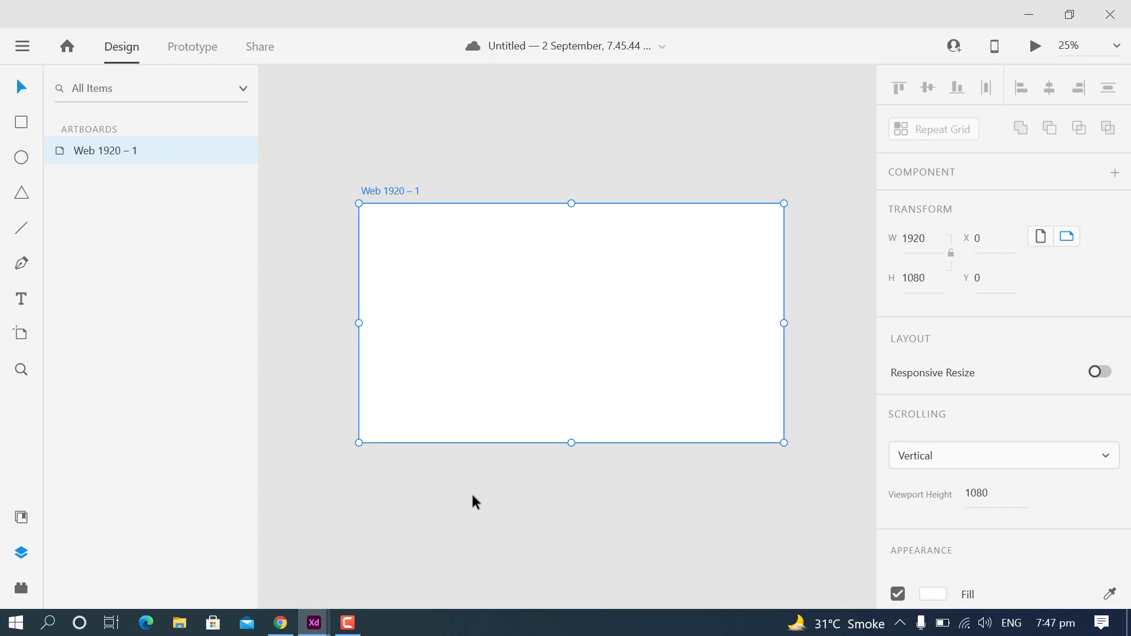
mouse_move(314, 622)
left_click(271, 557)
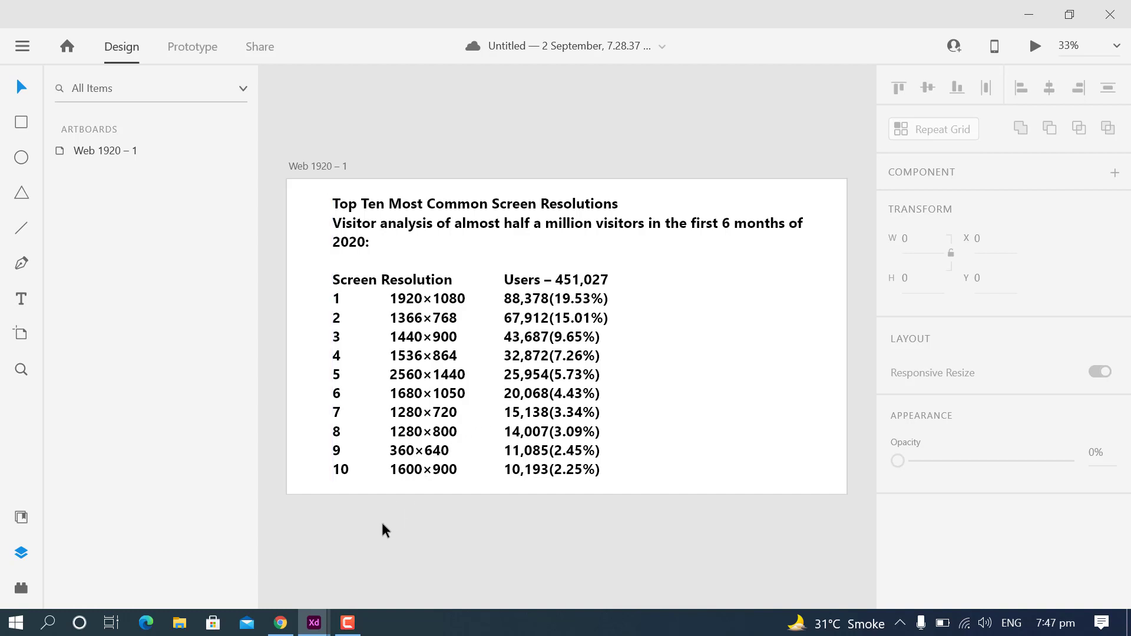
left_click(423, 552)
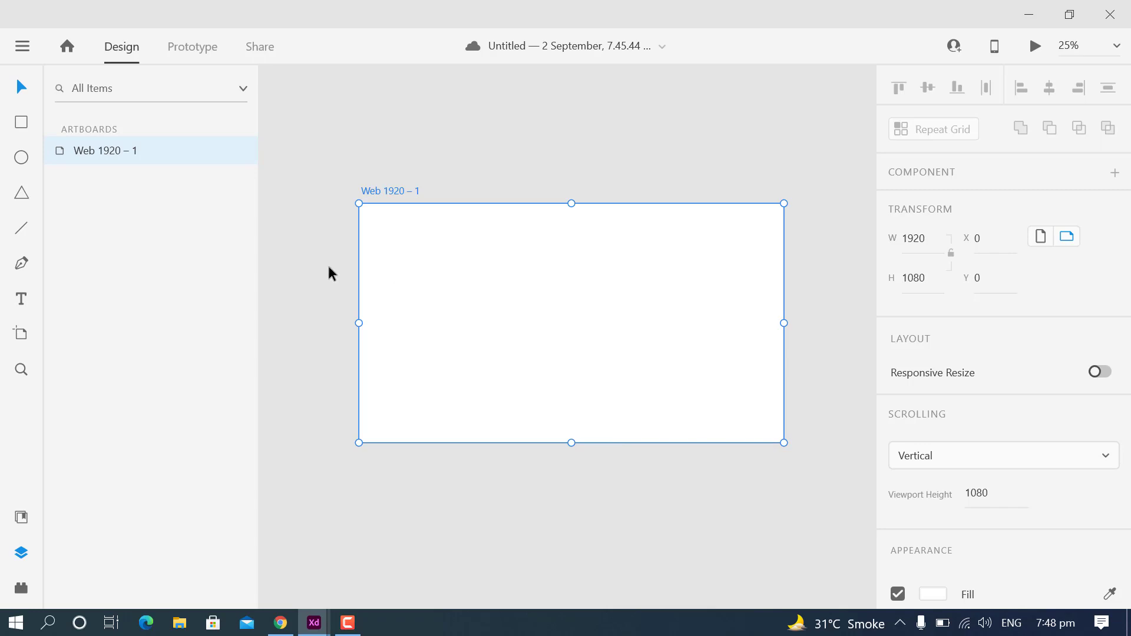
double_click(141, 155)
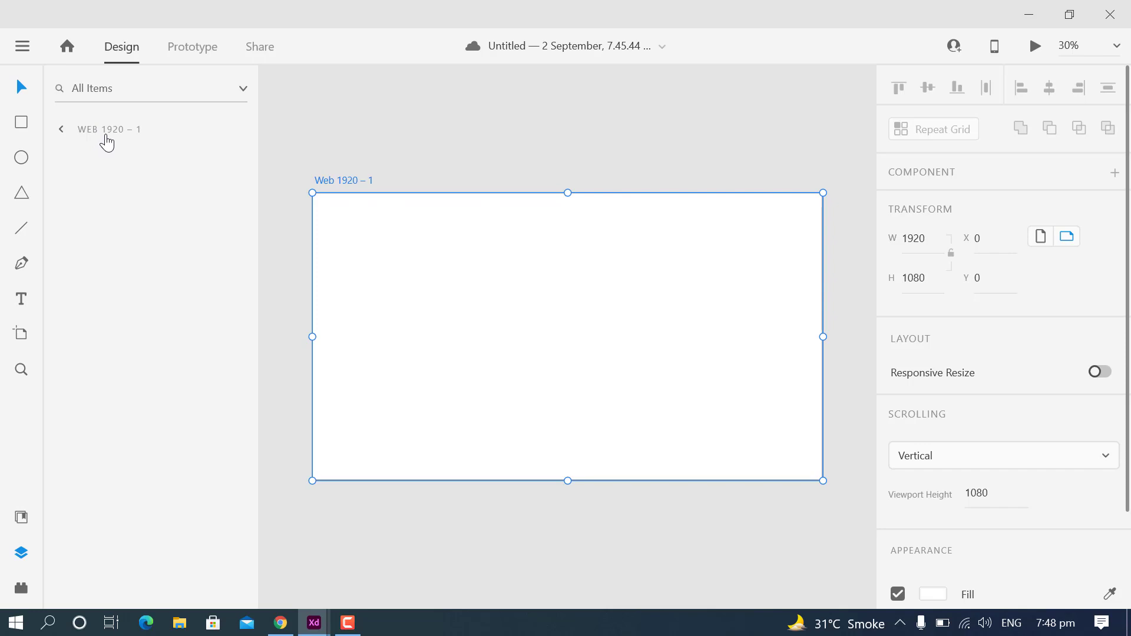
double_click(341, 180)
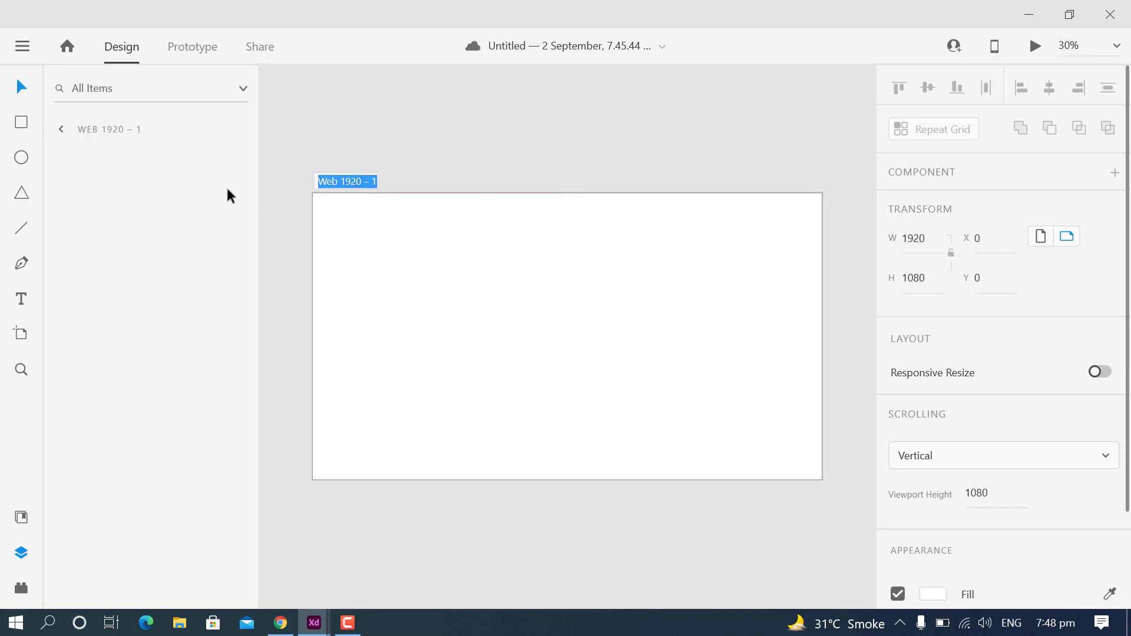
left_click(60, 130)
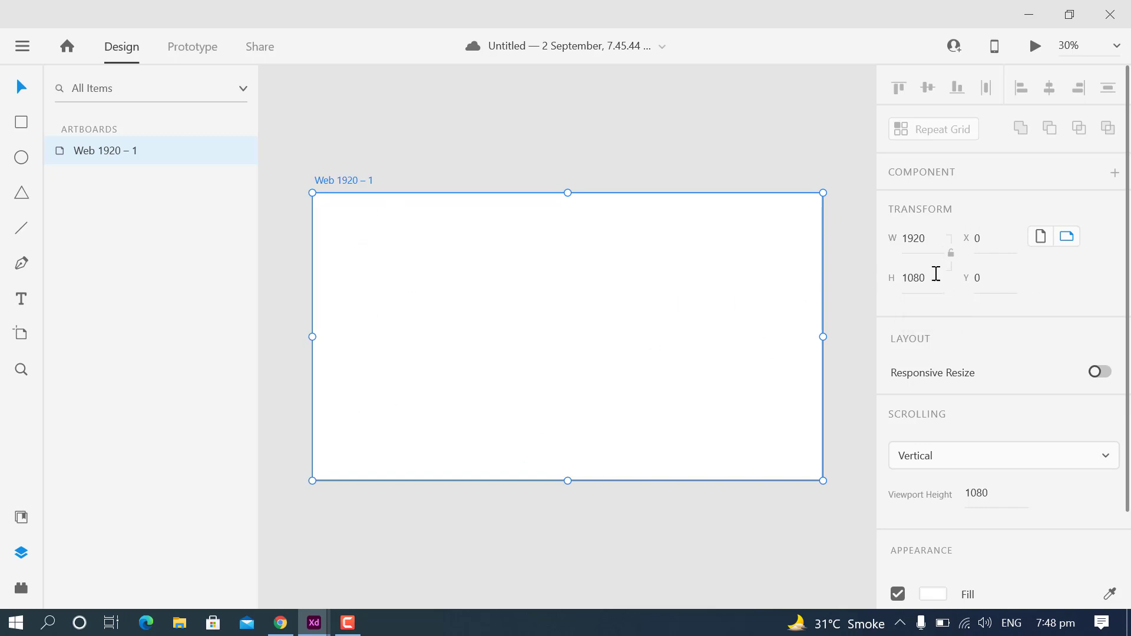
Flip the artboard to portrait and back to 1920×1080 landscape, then save the document
left_click(1041, 241)
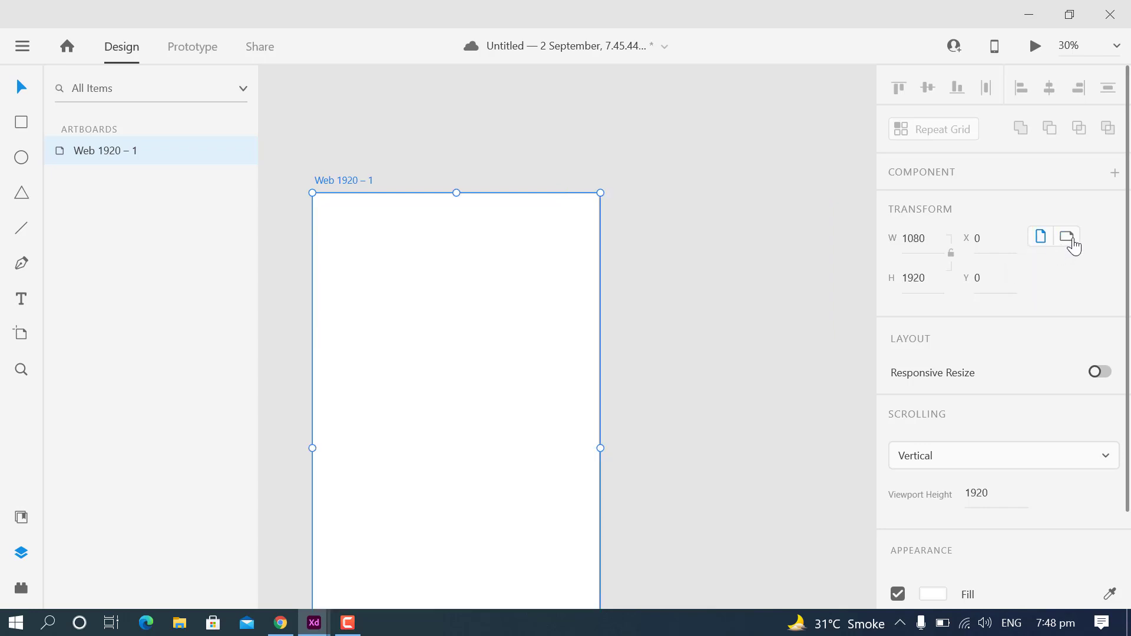
scroll(529, 335, "down", 3)
scroll(524, 326, "down", 2)
scroll(491, 304, "up", 1)
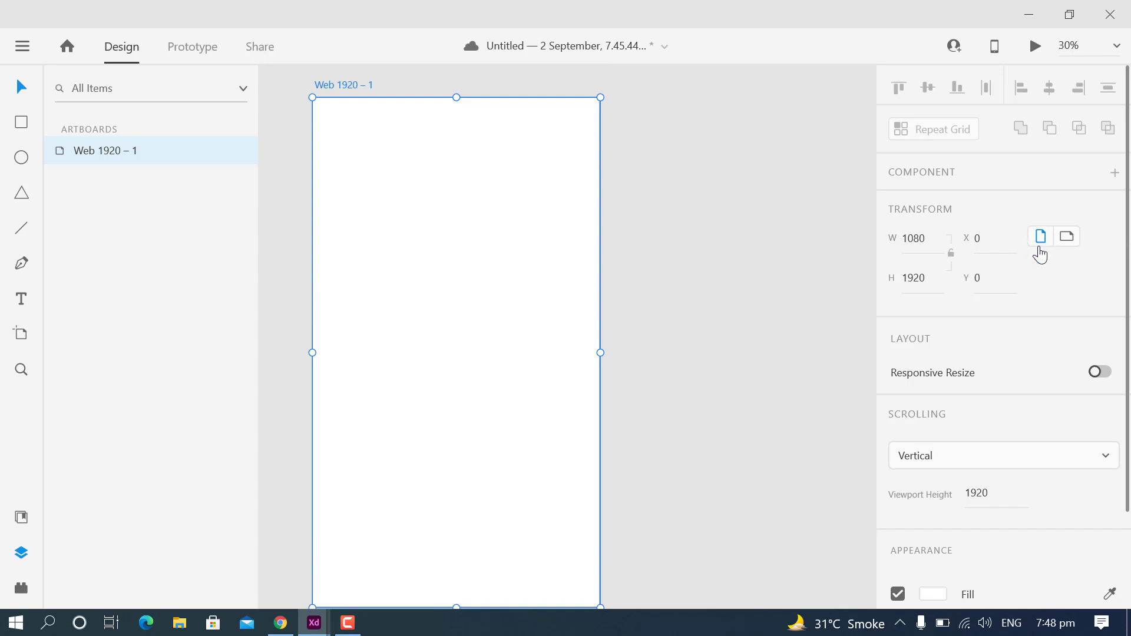
left_click(1073, 239)
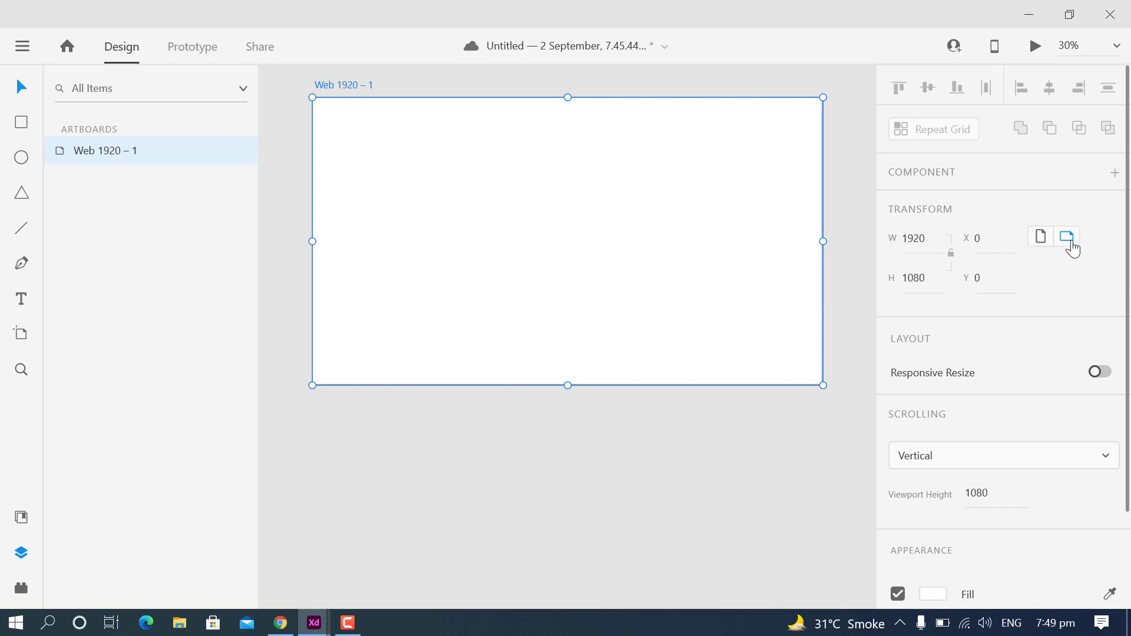
scroll(648, 366, "up", 2)
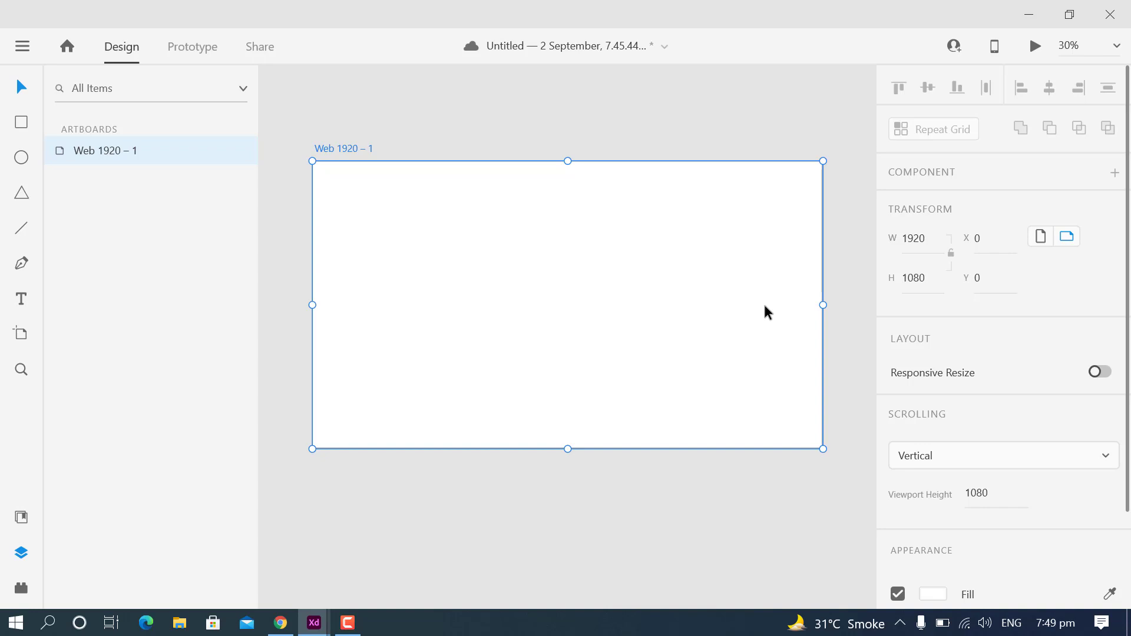
key("ctrl+s")
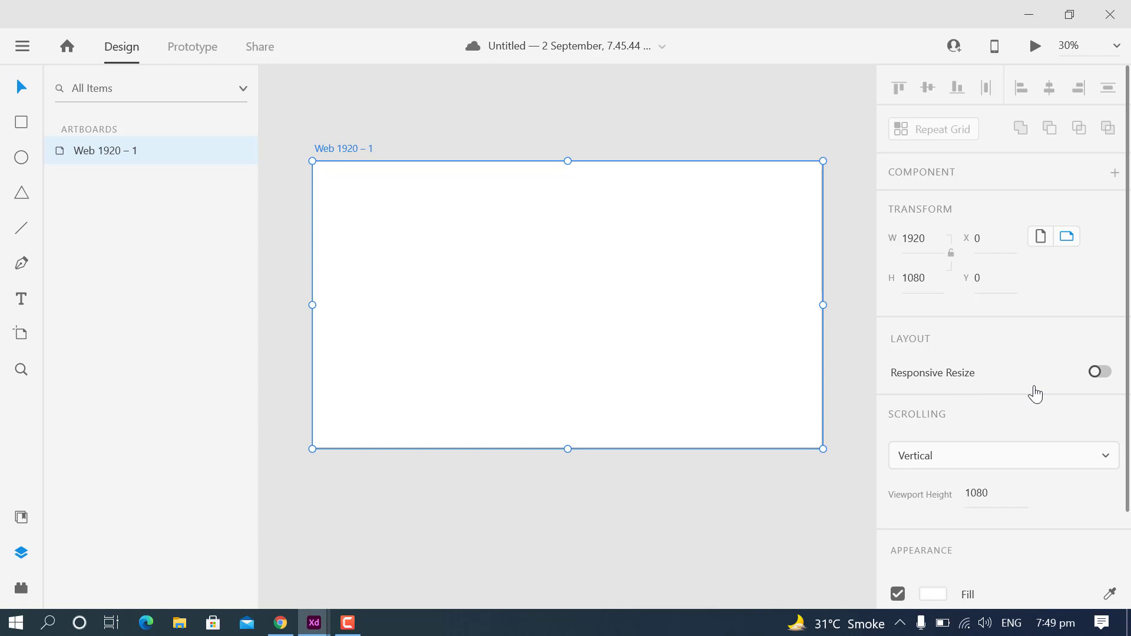
scroll(1034, 393, "down", 3)
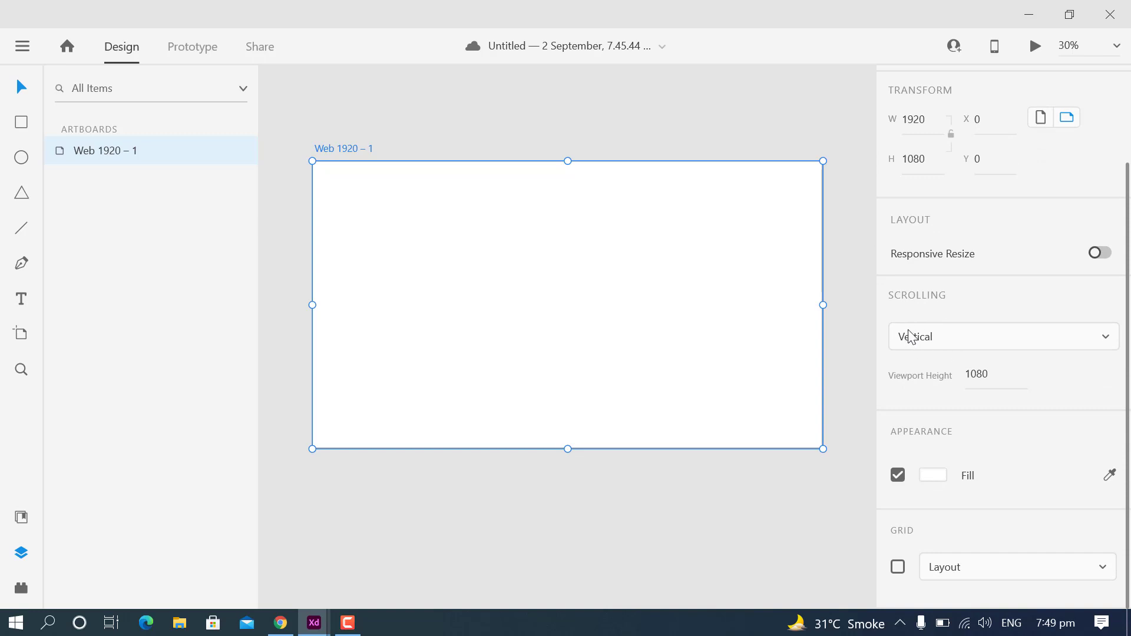
left_click(1000, 350)
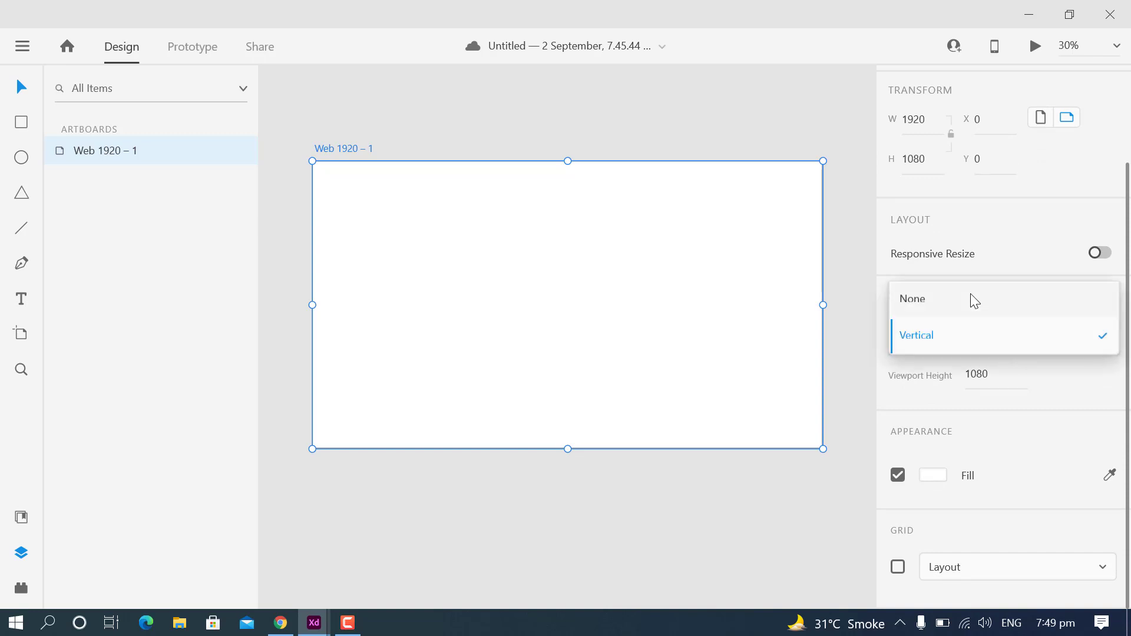
left_click(970, 338)
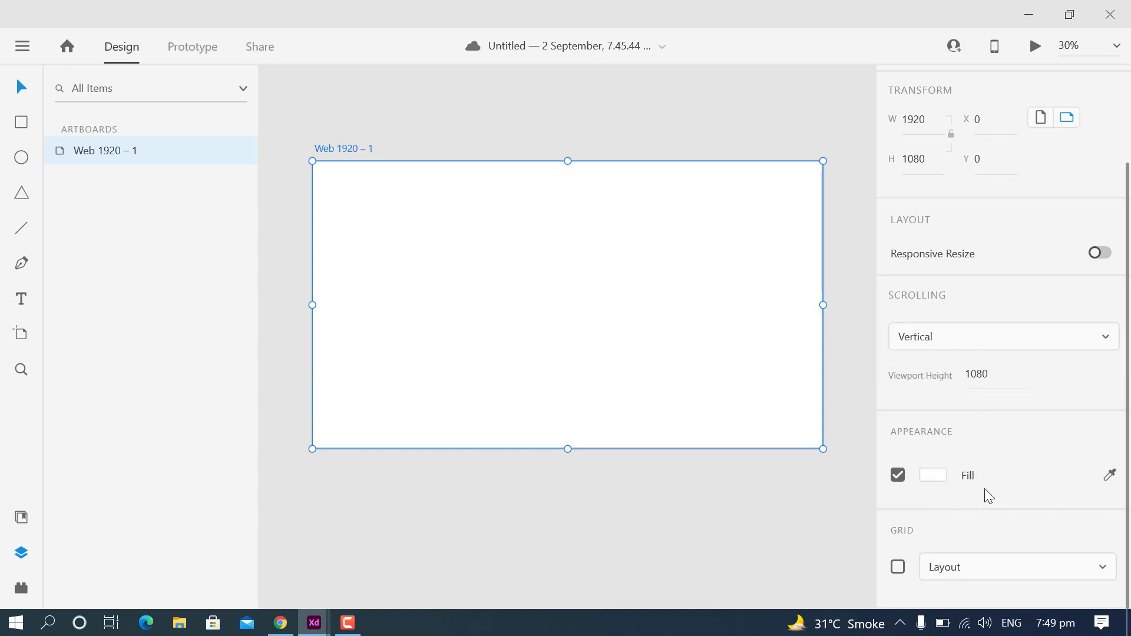
left_click(936, 484)
left_click(815, 365)
left_click_drag(815, 464, 716, 385)
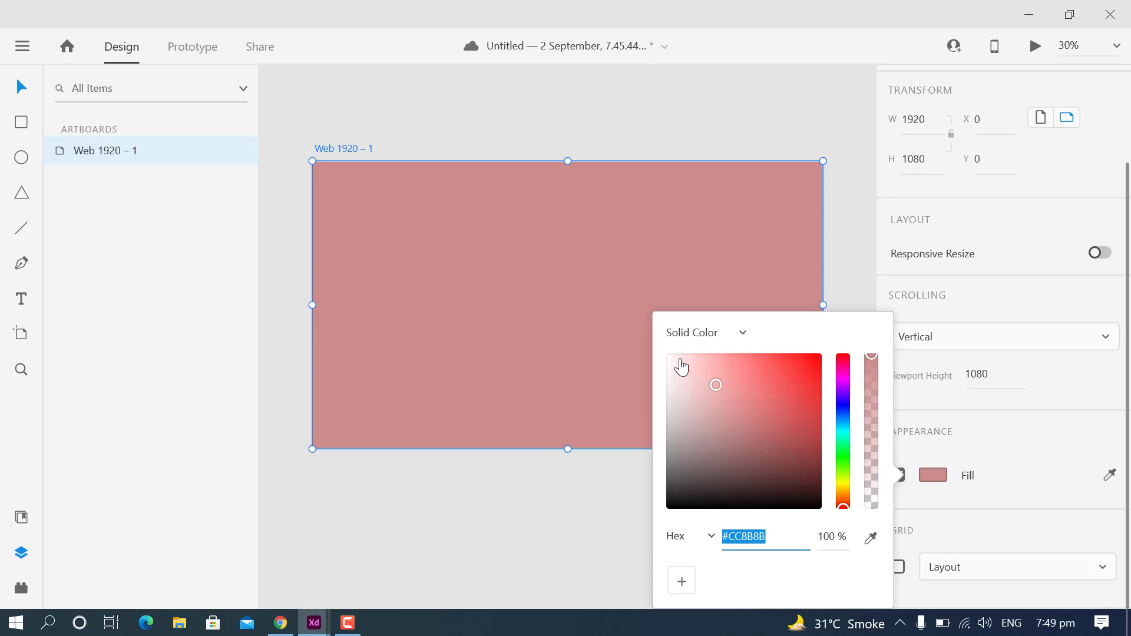
left_click_drag(675, 366, 657, 352)
left_click(605, 444)
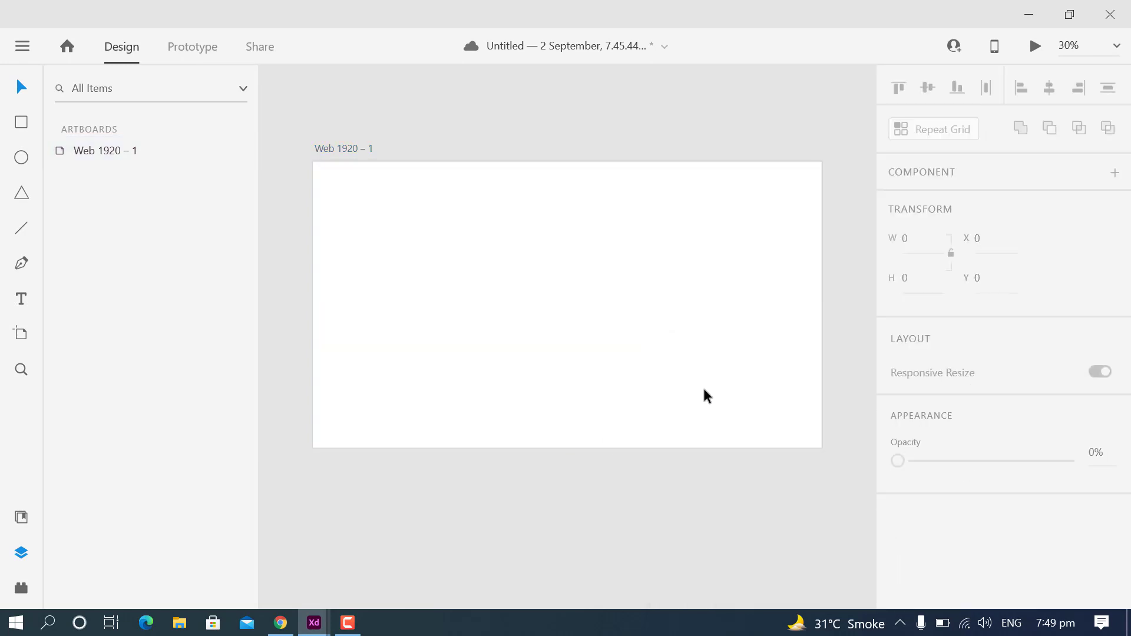
left_click(702, 381)
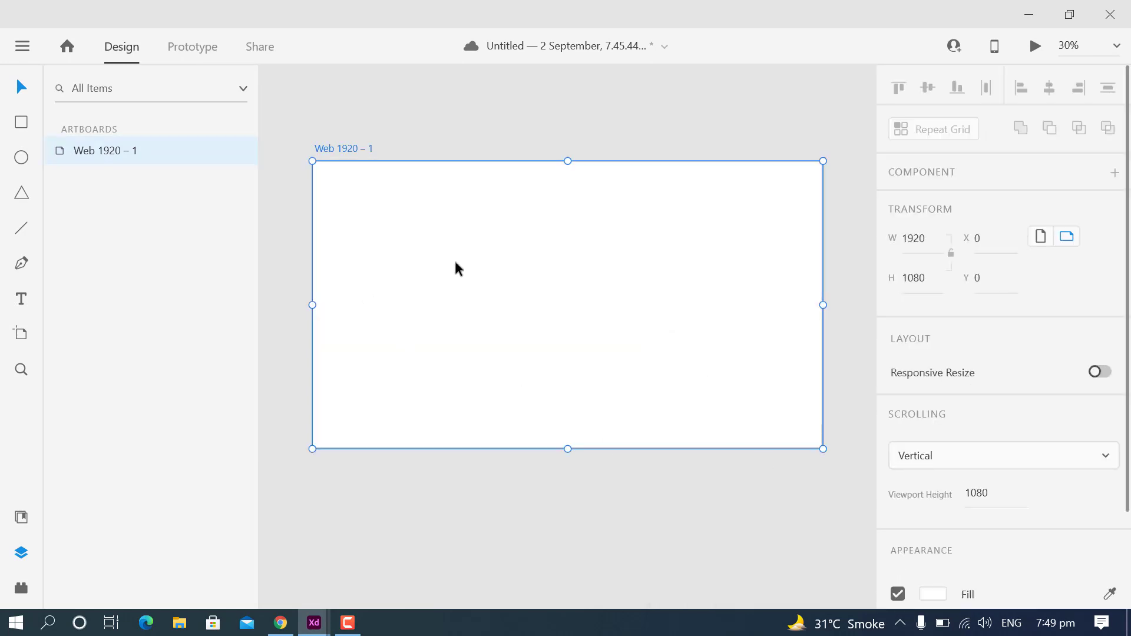
scroll(966, 477, "down", 3)
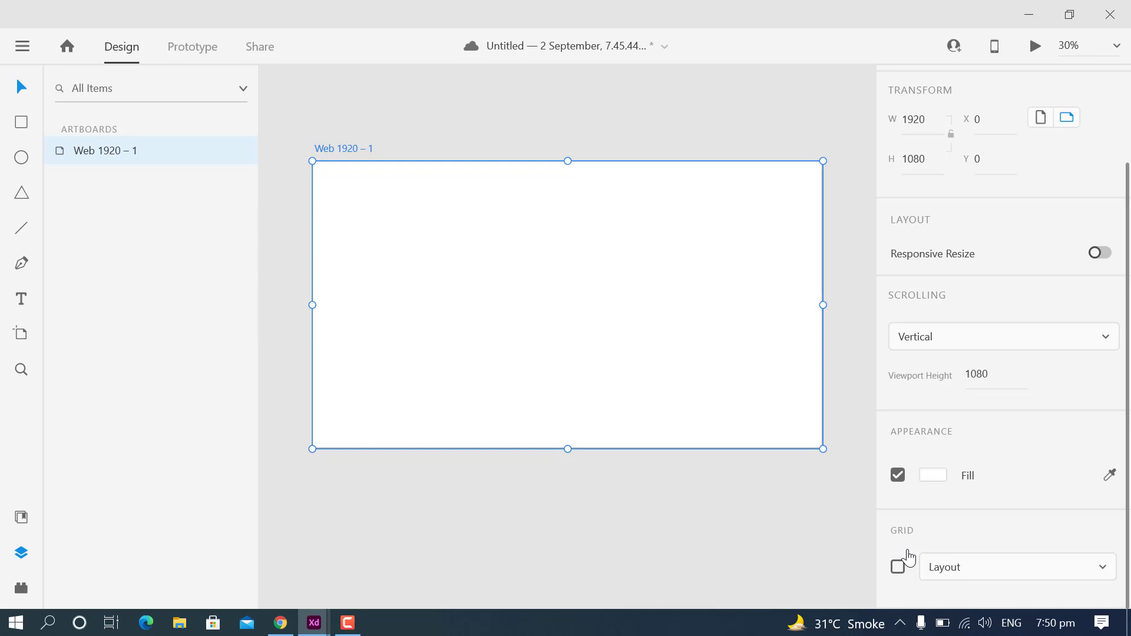
Turn on a Layout grid: 12 columns, 122 wide, 16 gutter, 140 margins
left_click(899, 567)
scroll(987, 556, "down", 3)
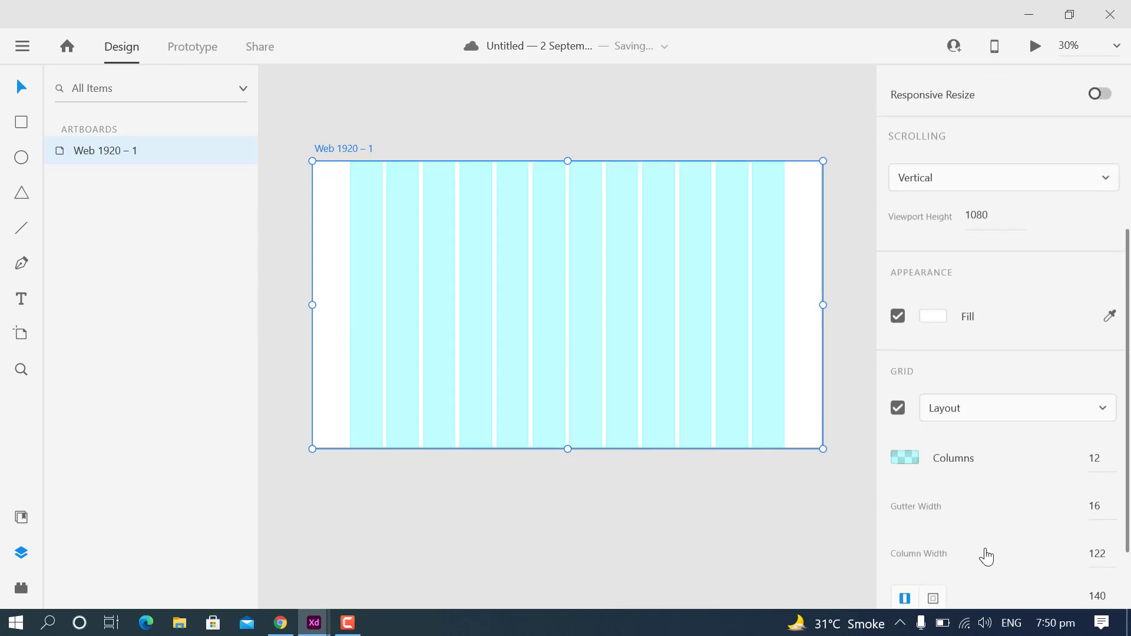
scroll(978, 353, "down", 2)
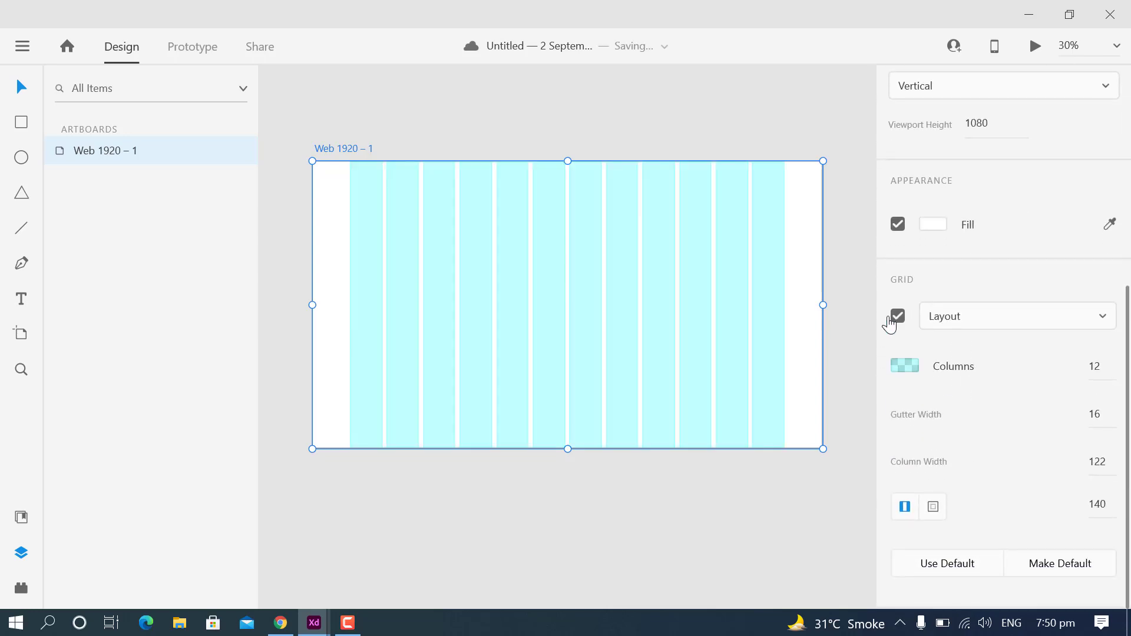
left_click(992, 323)
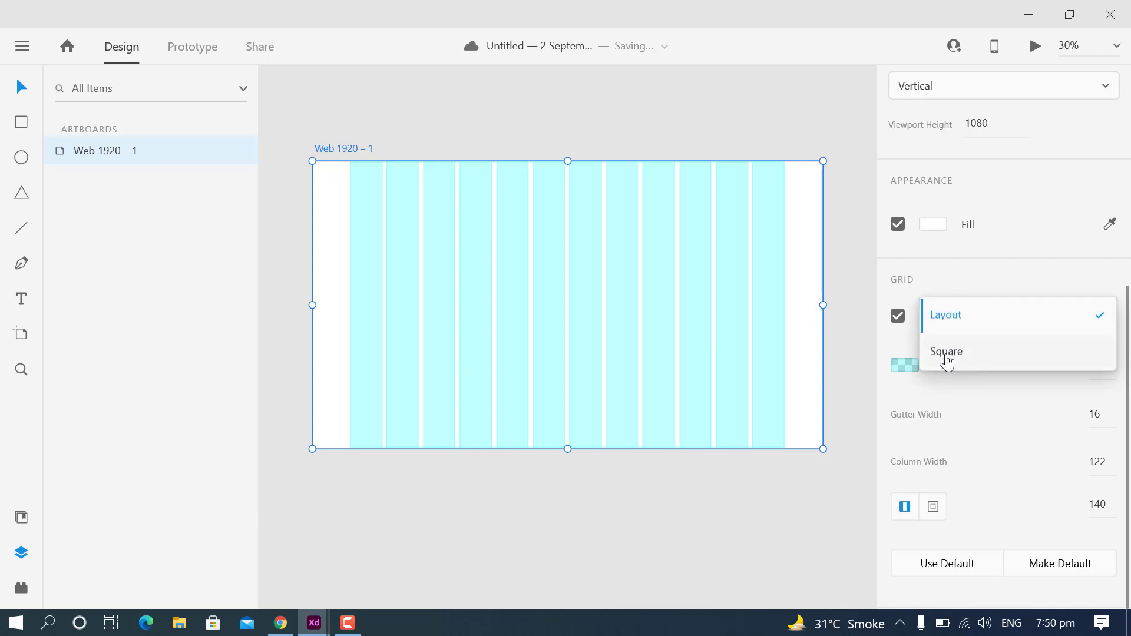
left_click(949, 283)
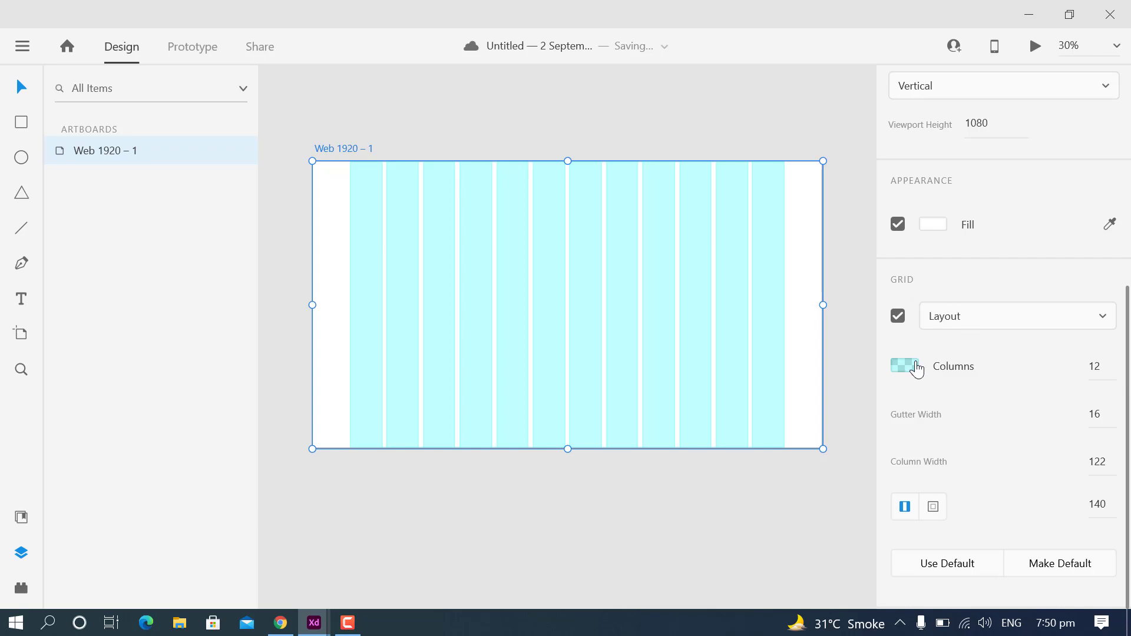
left_click(1104, 365)
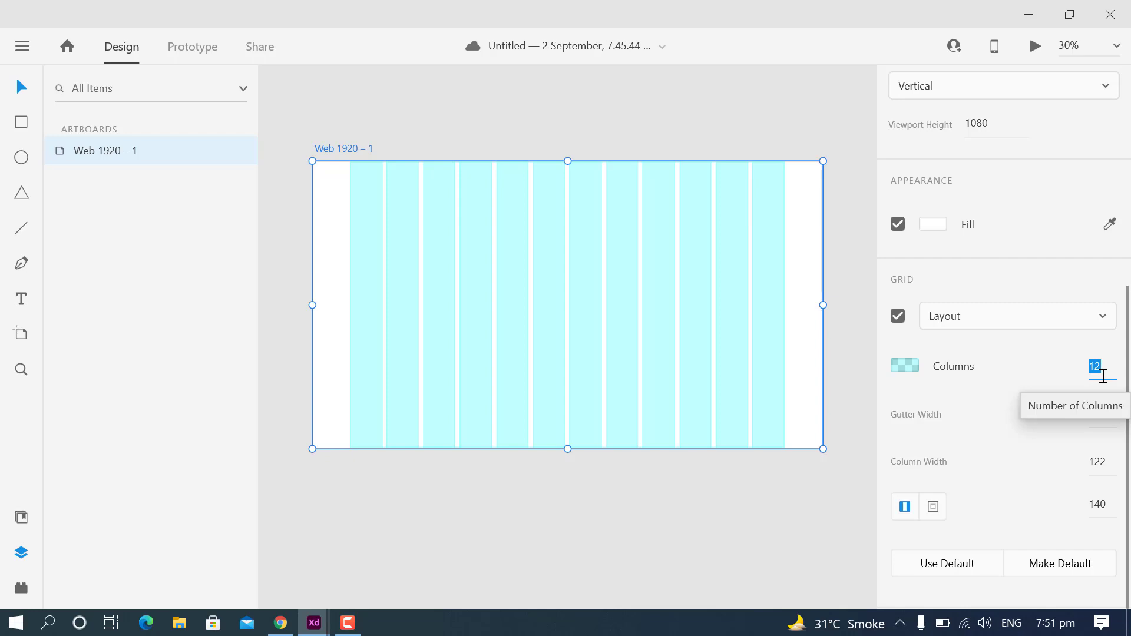
Raise the grid's column count to 20–28, then set it back to 12 columns
key("Up")
key("Up")
key("Up")
key("Up")
key("Up")
key("Up")
key("Up")
key("Up")
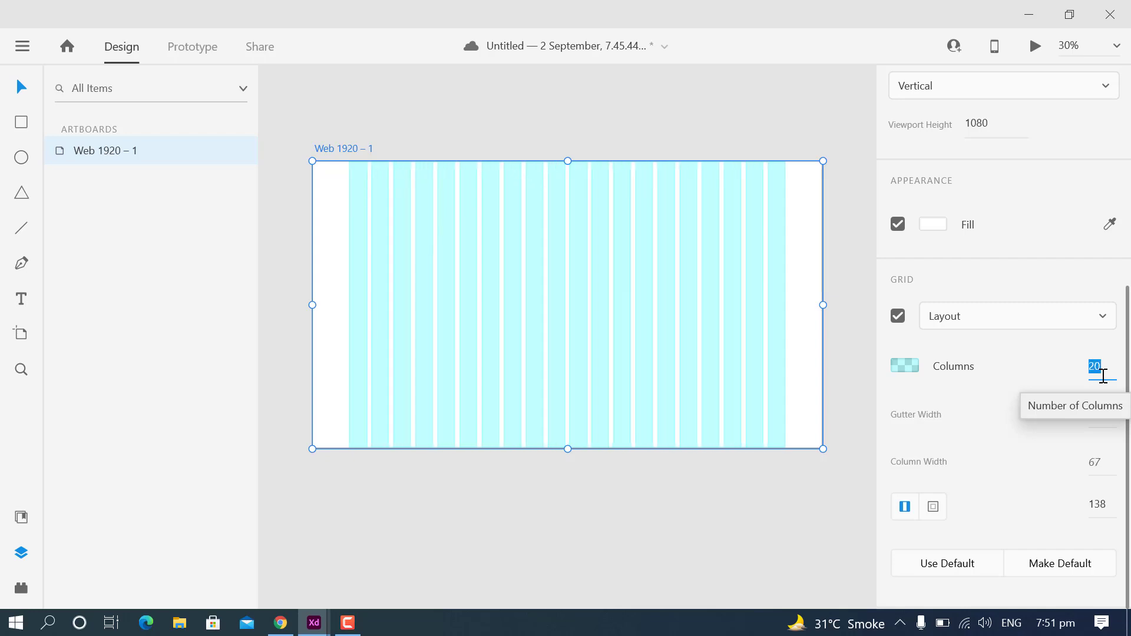
key("Up")
key("Up")
key("Up")
key("Up")
key("Up")
key("Up")
key("Up")
key("Up")
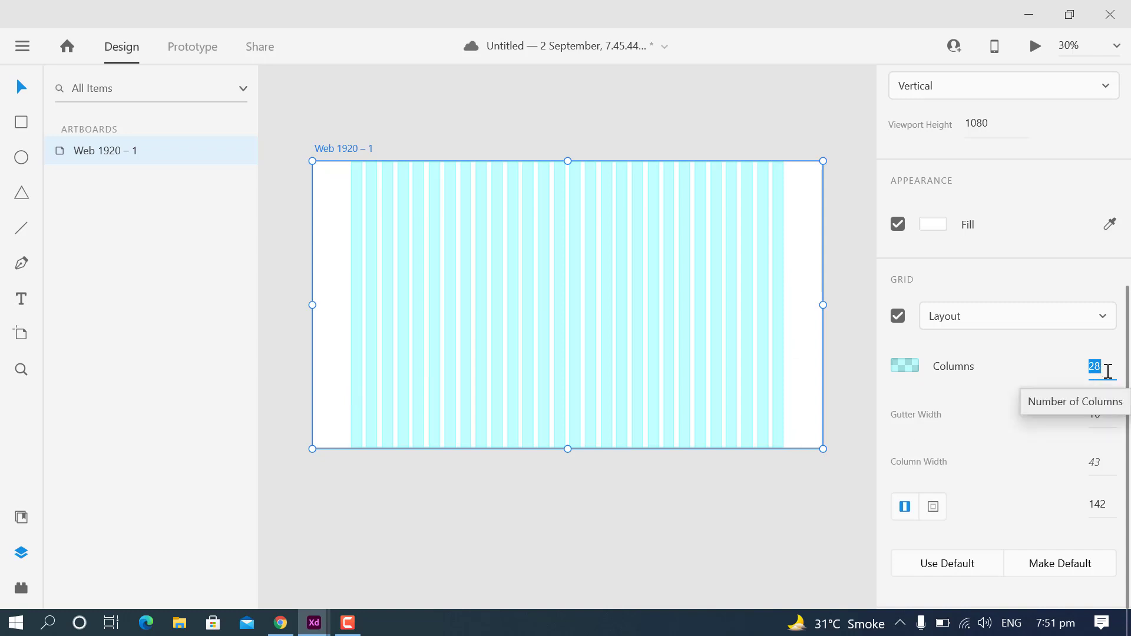
key("Up")
key("Up")
key("Up")
key("Up")
type("12")
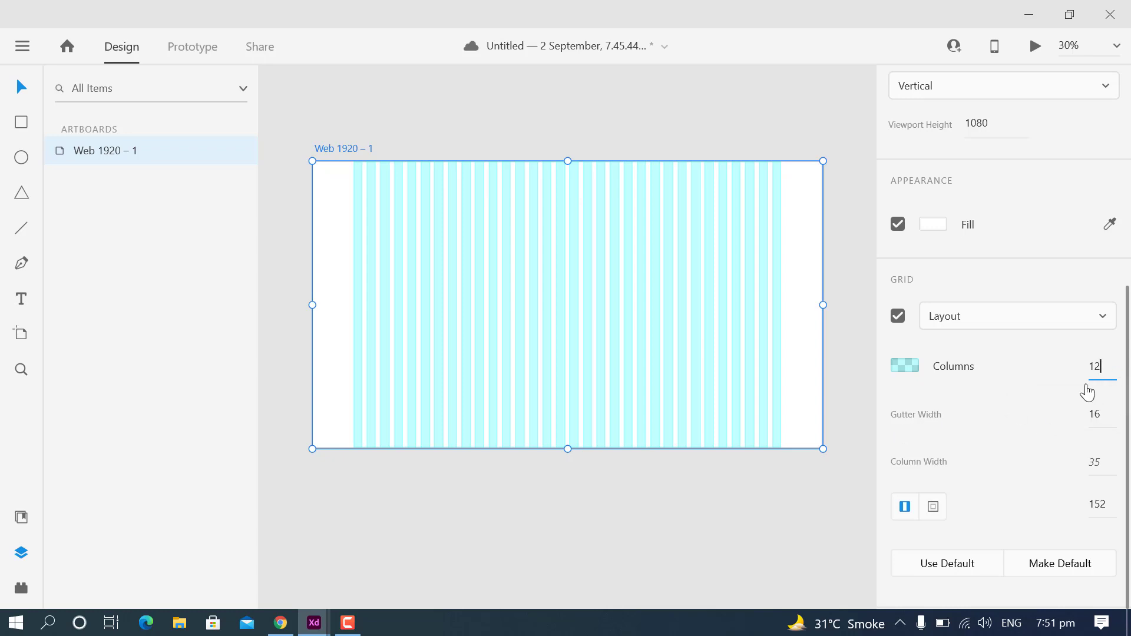
key("Return")
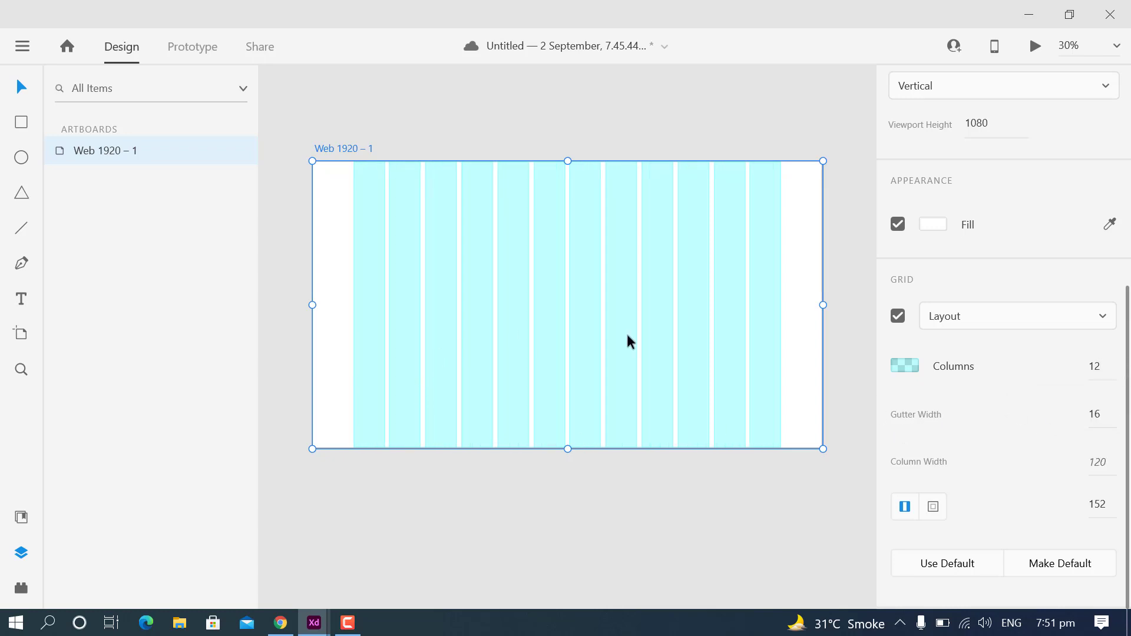
left_click(905, 366)
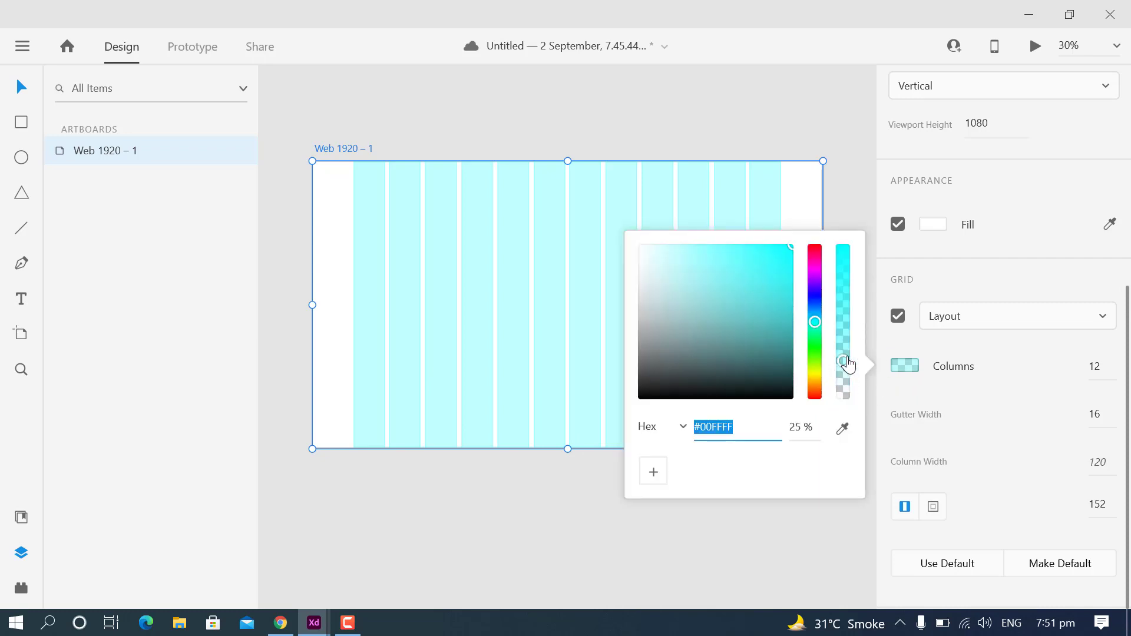
Lower the #00FFFF grid colour's opacity and reselect the artboard
mouse_move(847, 364)
left_mouse_down()
mouse_move(844, 384)
mouse_move(844, 370)
left_mouse_up()
left_click(854, 207)
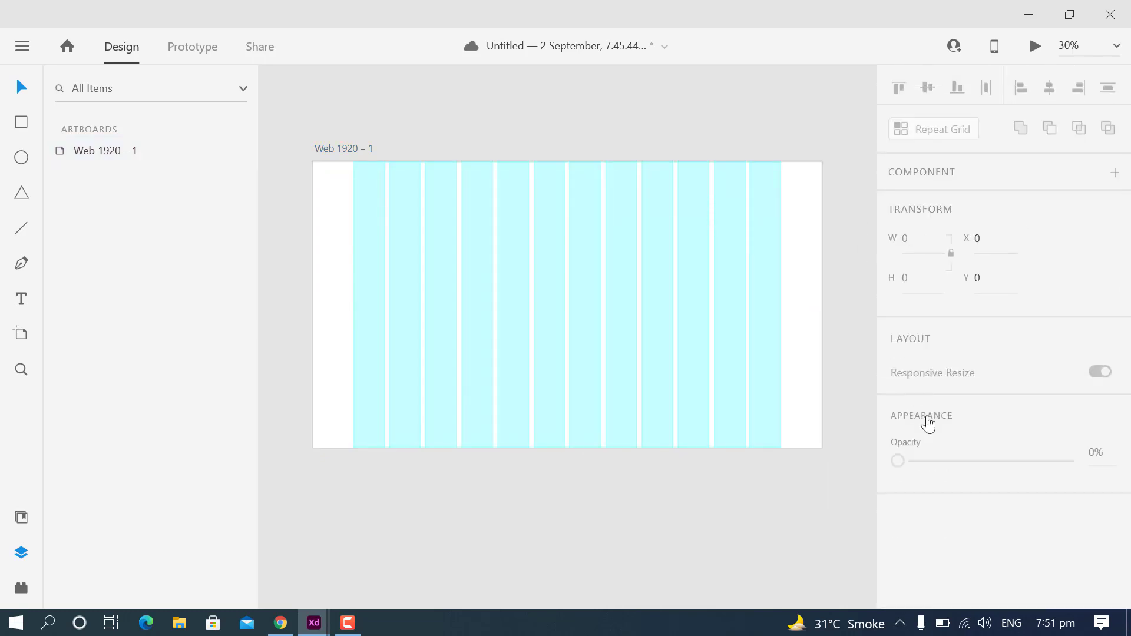
left_click(788, 353)
scroll(1050, 507, "down", 2)
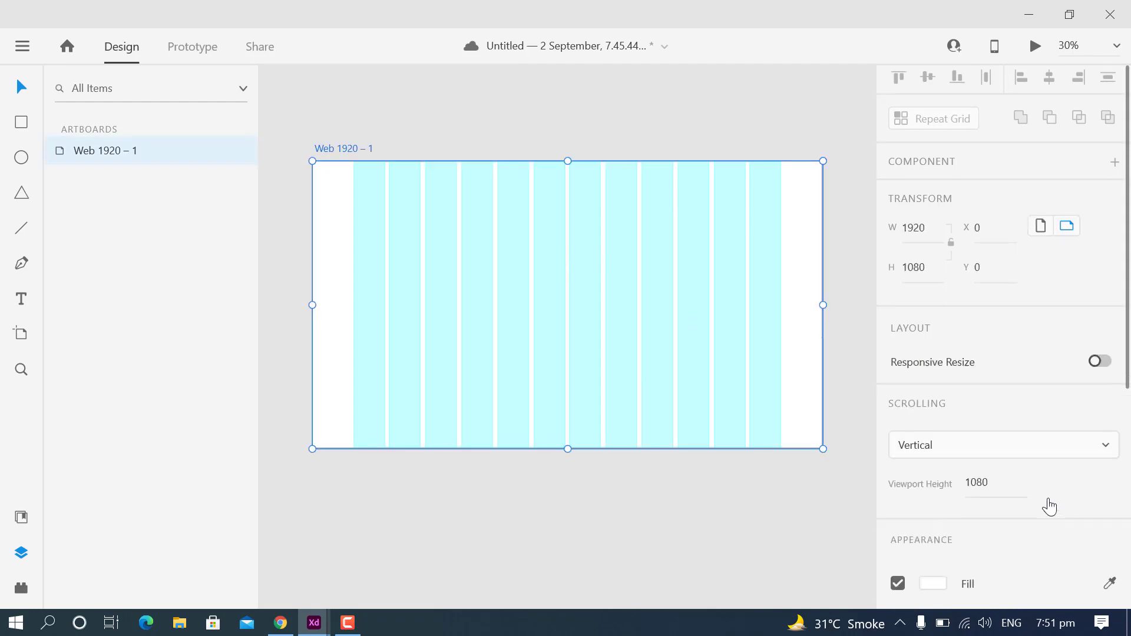
scroll(990, 477, "down", 3)
scroll(949, 442, "down", 4)
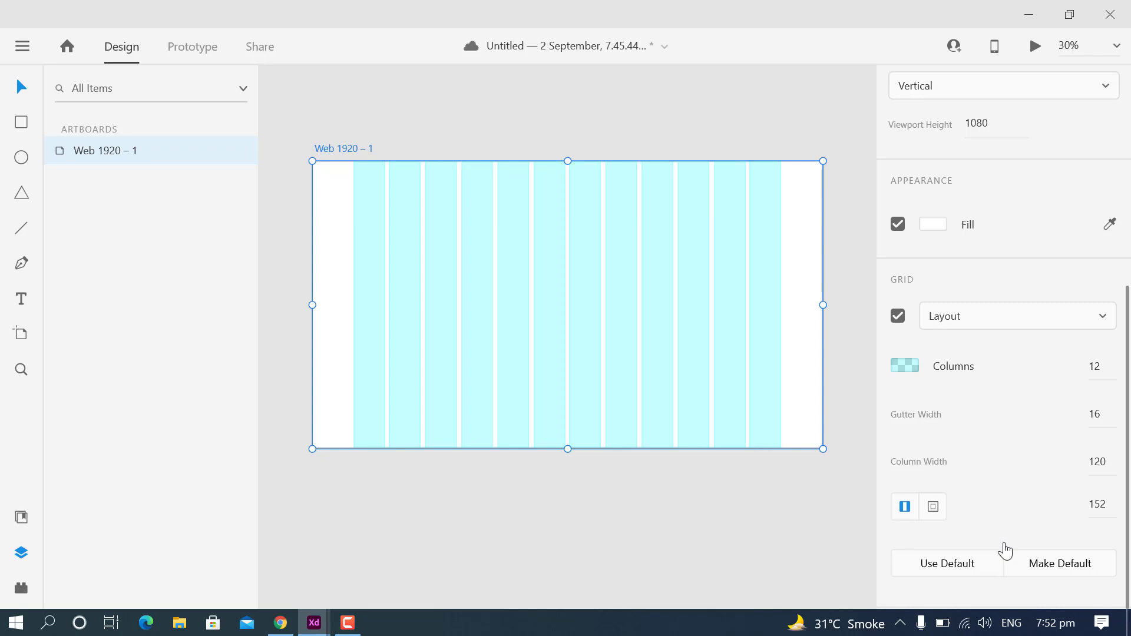
Reset the layout grid to defaults (12 columns, 122 wide, 16 gutter, 140 margins) and save
left_click(976, 570)
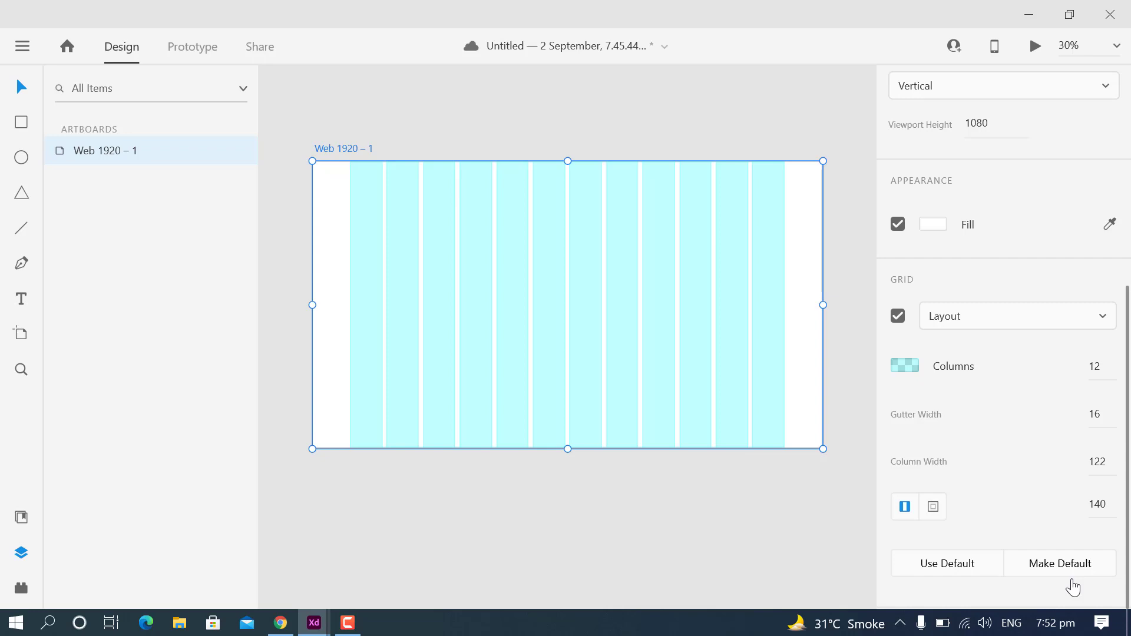
scroll(1016, 411, "up", 2)
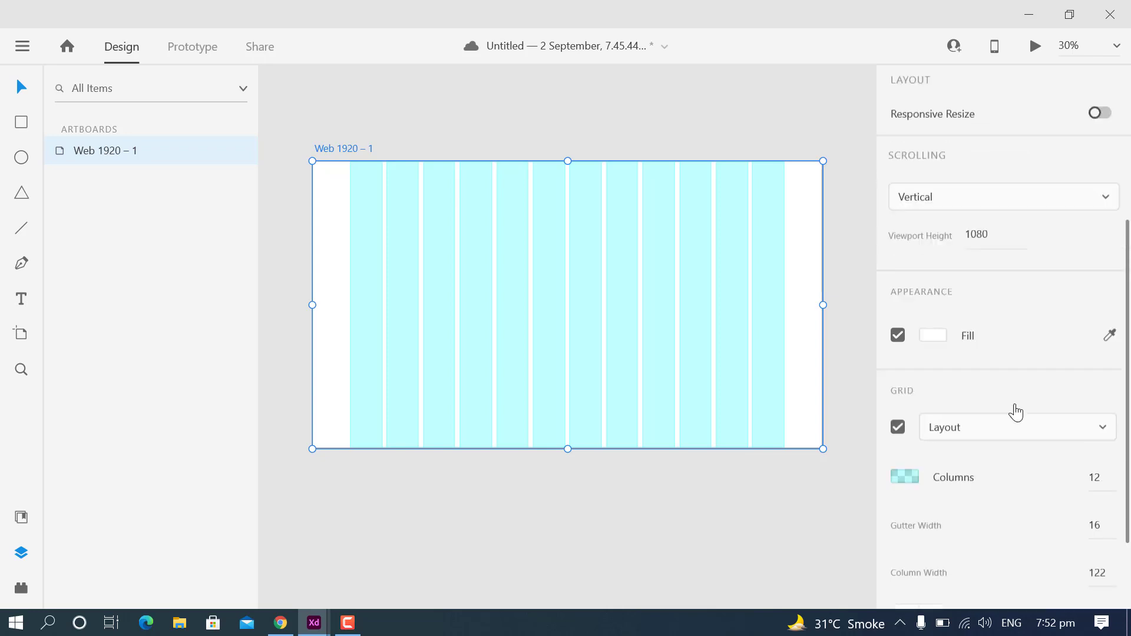
scroll(1016, 413, "up", 4)
scroll(1016, 411, "down", 2)
scroll(1015, 409, "down", 4)
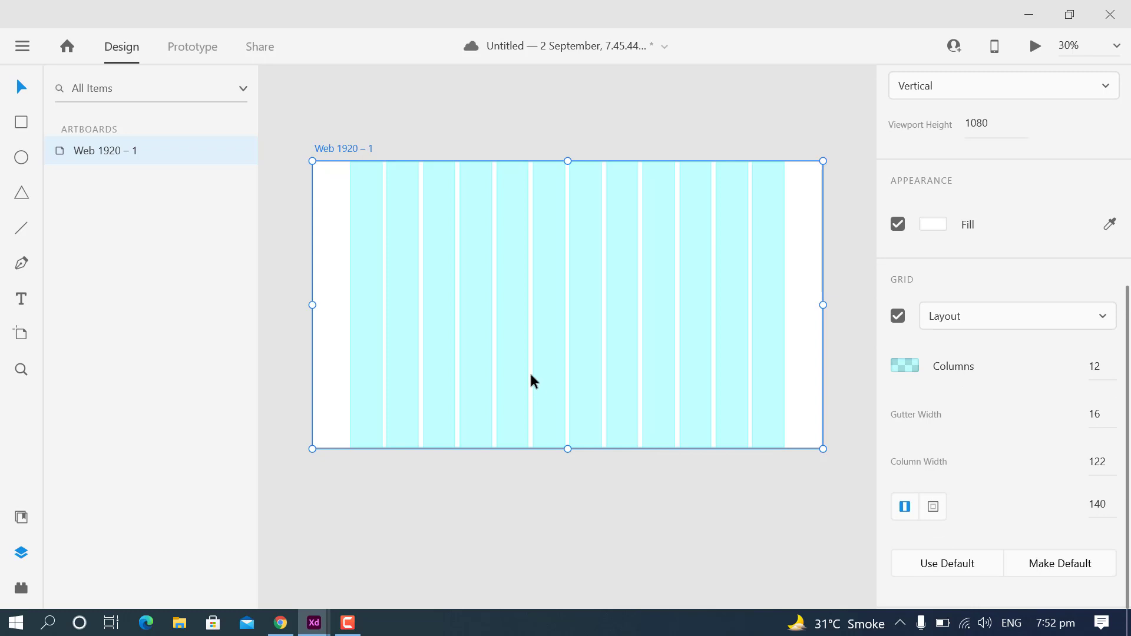
key("ctrl+s")
Stretch the Web 1920 – 1 artboard down to 1920×3067, keeping the 1080 viewport line
scroll(807, 251, "down", 2)
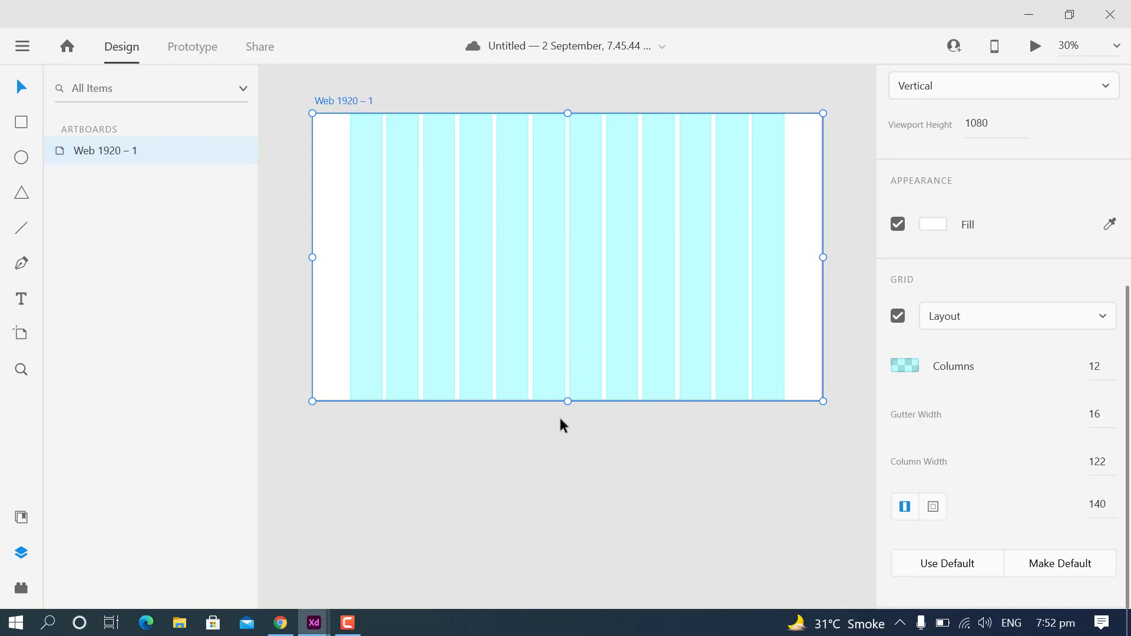
left_click_drag(567, 401, 566, 583)
scroll(575, 411, "down", 2)
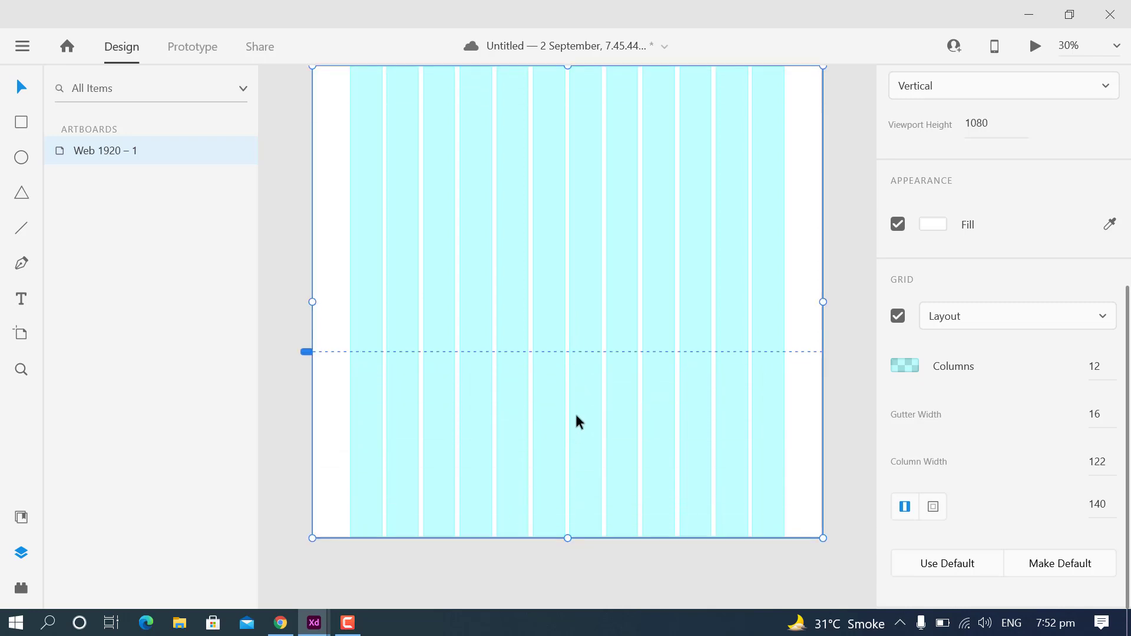
scroll(580, 389, "down", 2)
scroll(589, 377, "down", 1)
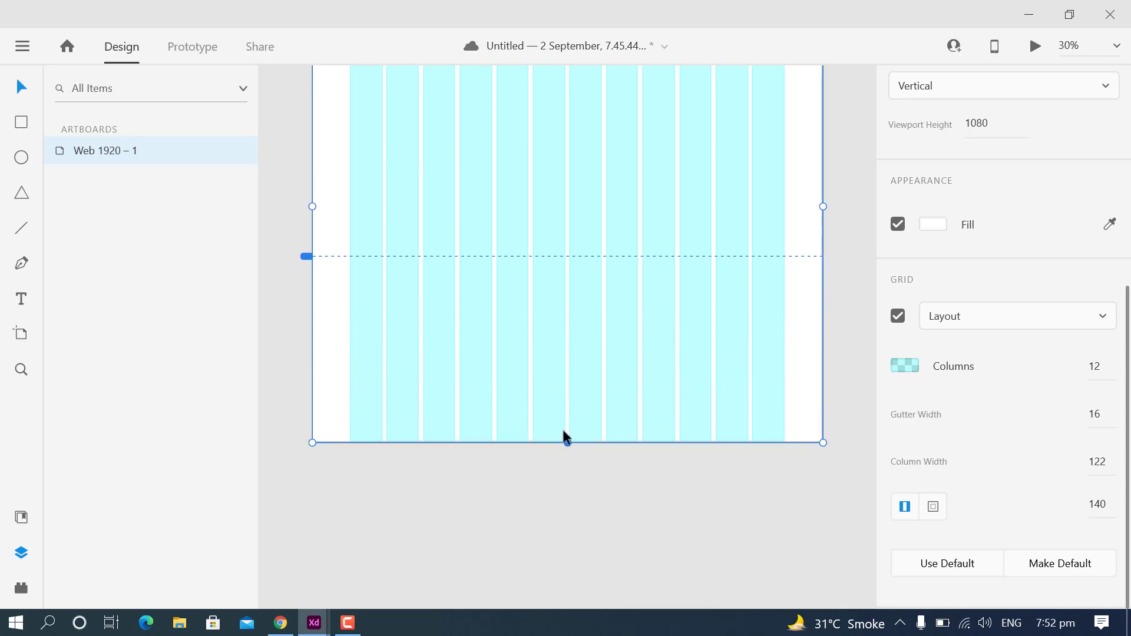
left_click_drag(568, 443, 570, 551)
scroll(593, 321, "down", 2)
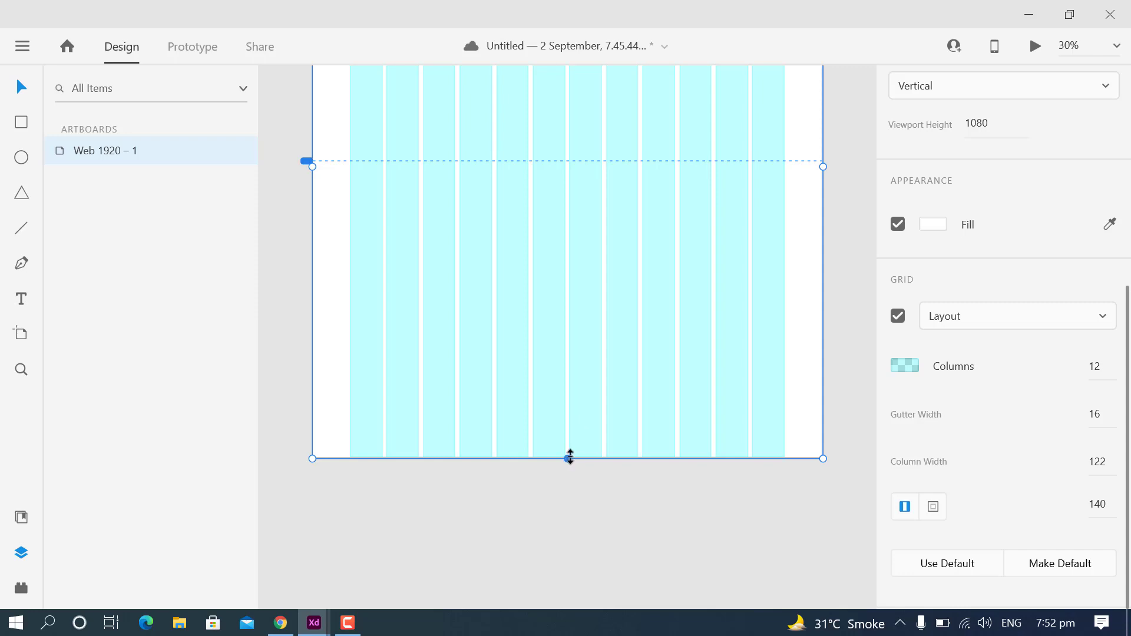
left_click_drag(570, 458, 568, 582)
scroll(595, 330, "up", 2)
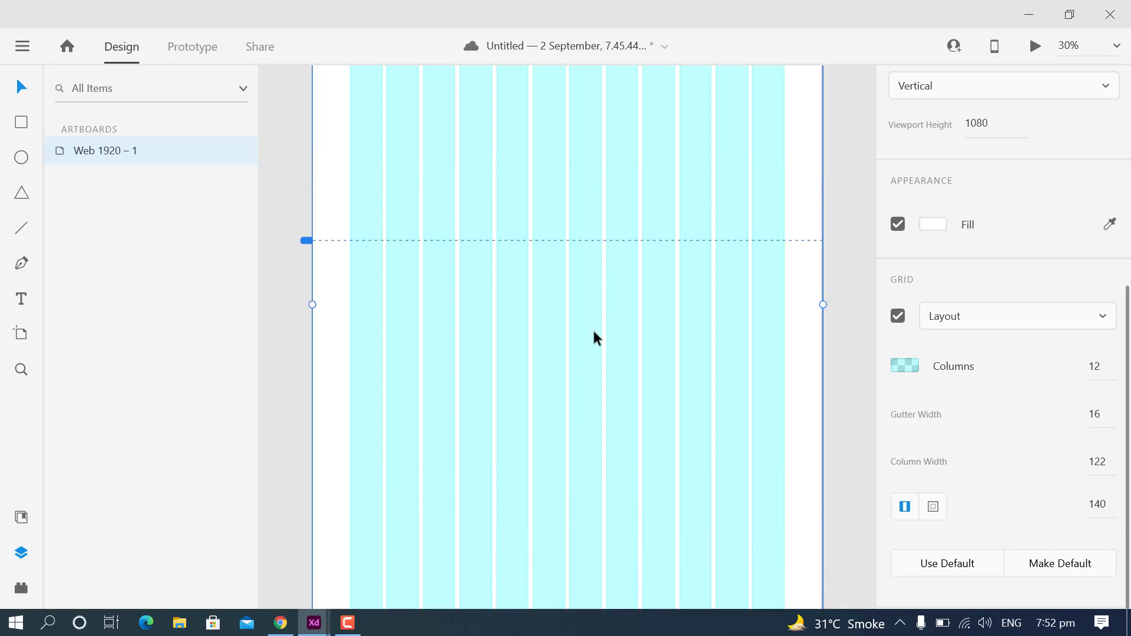
scroll(594, 333, "up", 3)
scroll(594, 333, "up", 2)
scroll(600, 283, "down", 2)
scroll(595, 273, "down", 4)
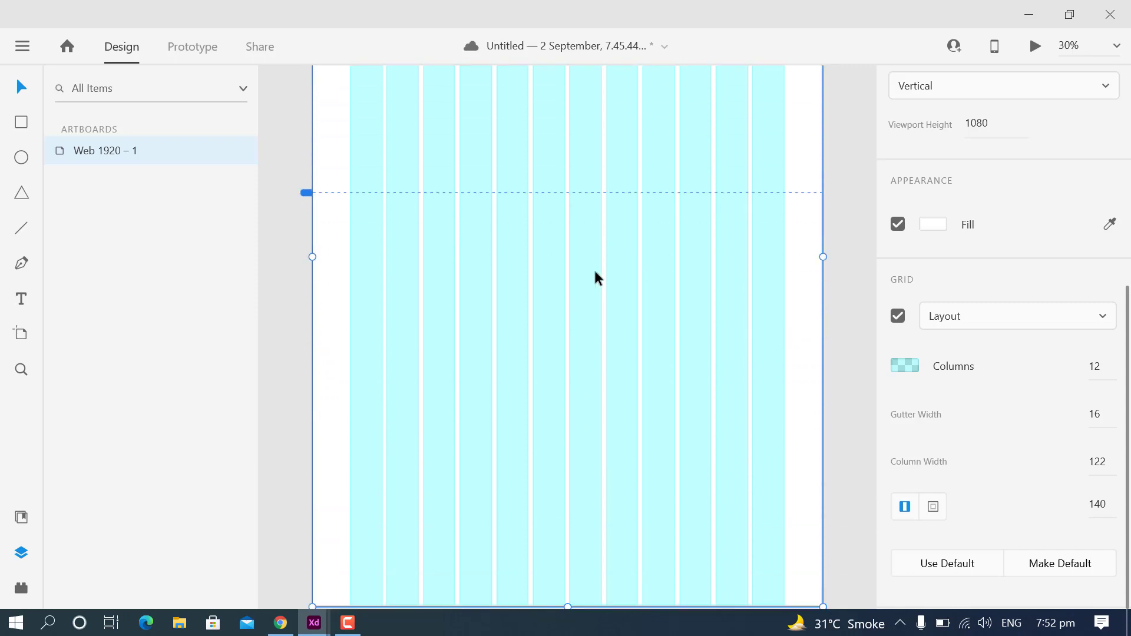
scroll(592, 267, "down", 3)
scroll(593, 268, "down", 2)
scroll(564, 322, "down", 1)
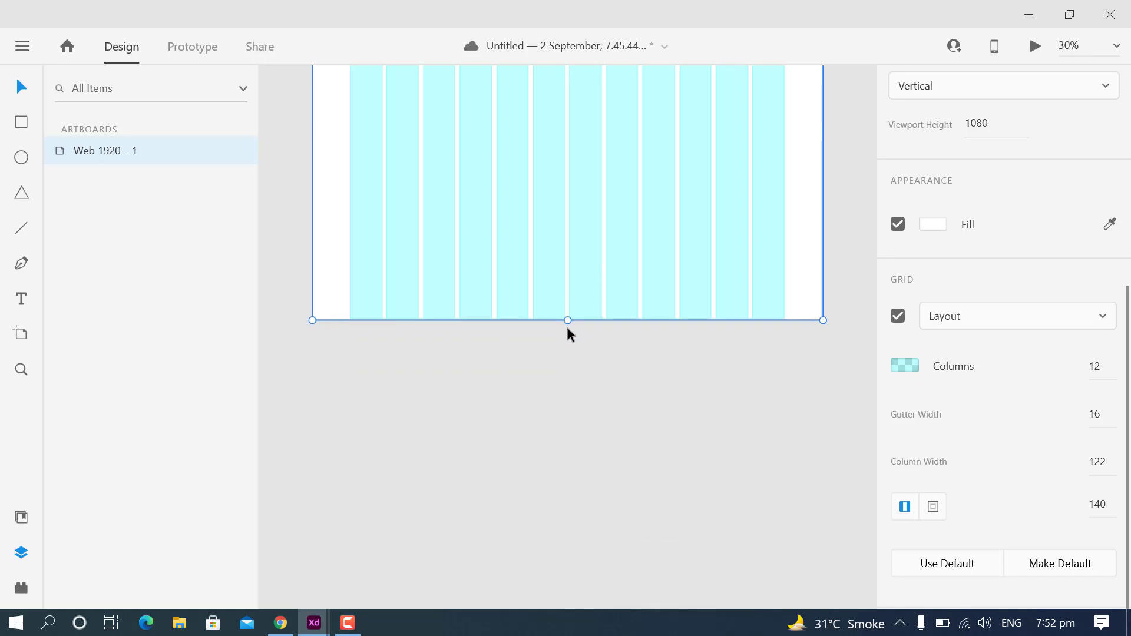
left_click_drag(568, 320, 563, 540)
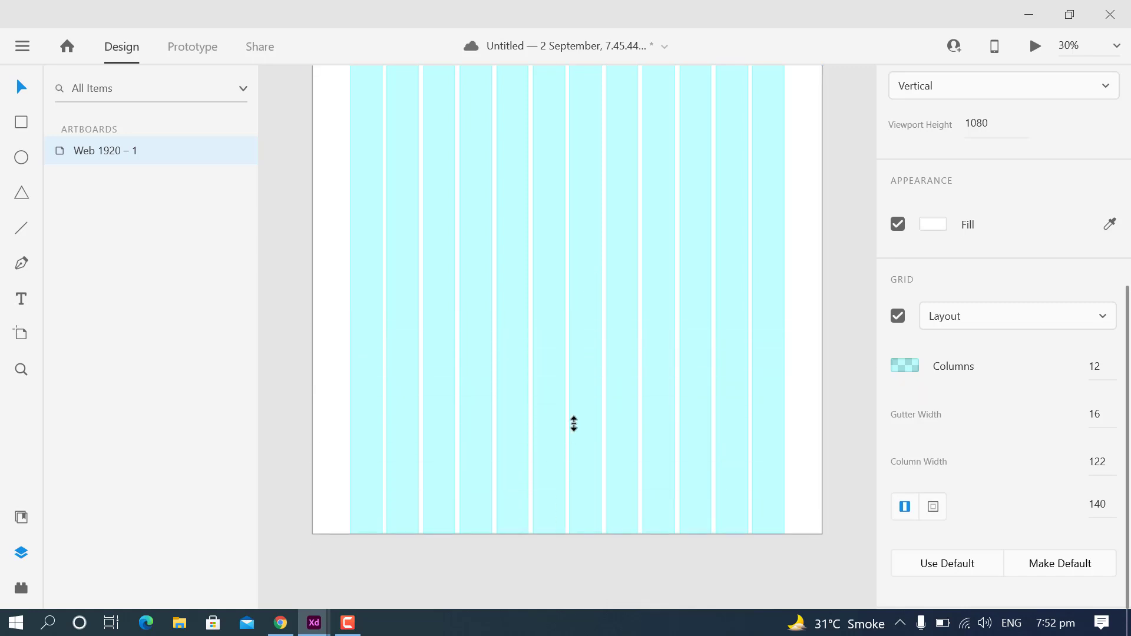
mouse_move(574, 423)
left_mouse_down()
mouse_move(590, 267)
mouse_move(583, 527)
mouse_move(584, 435)
left_mouse_up()
scroll(931, 309, "up", 4)
scroll(943, 422, "up", 2)
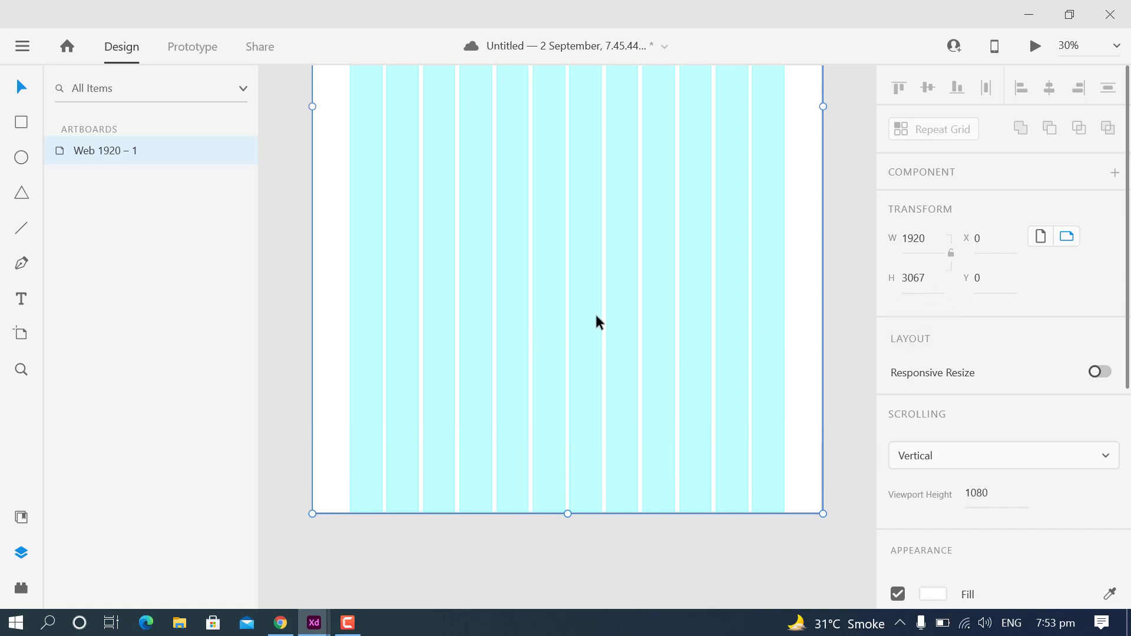
scroll(648, 295, "up", 2)
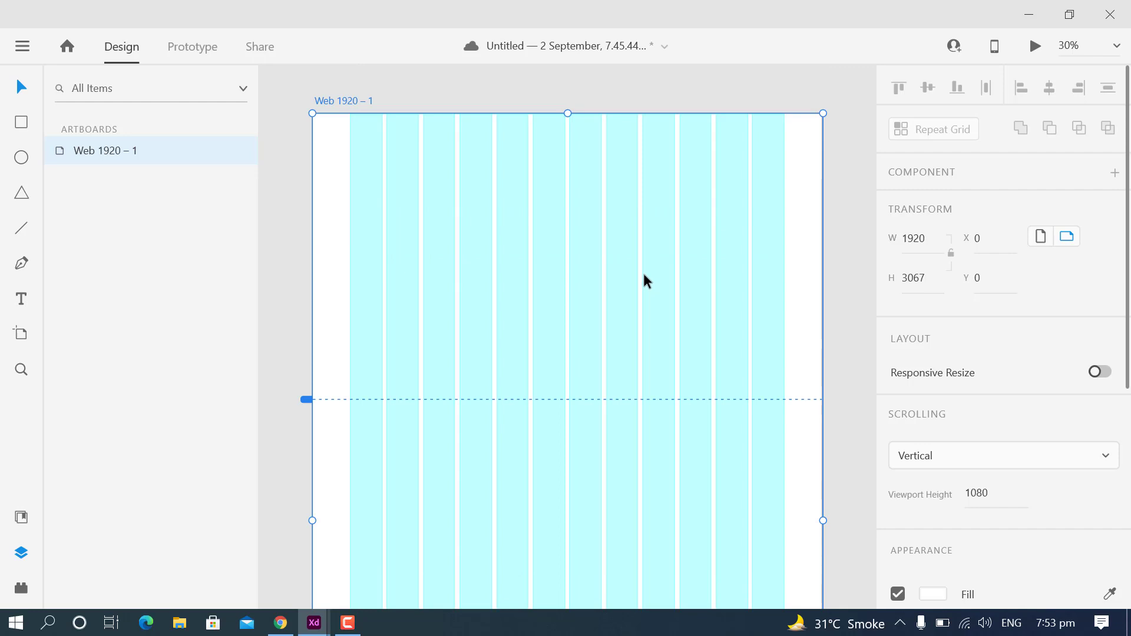
scroll(643, 280, "down", 3)
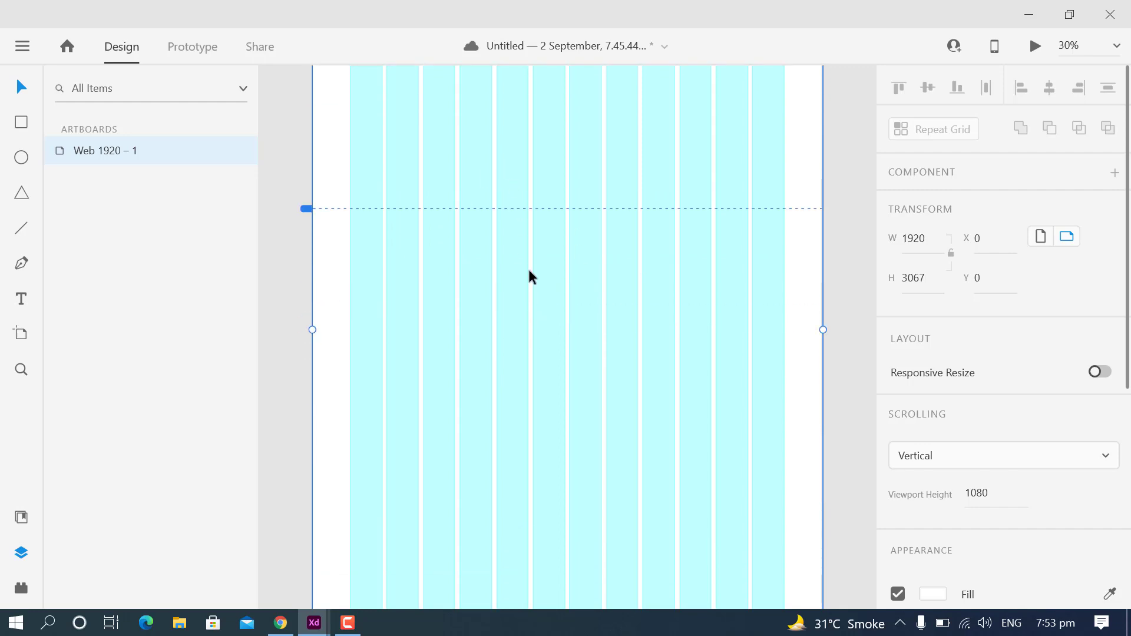
scroll(528, 266, "down", 2)
scroll(525, 233, "down", 2)
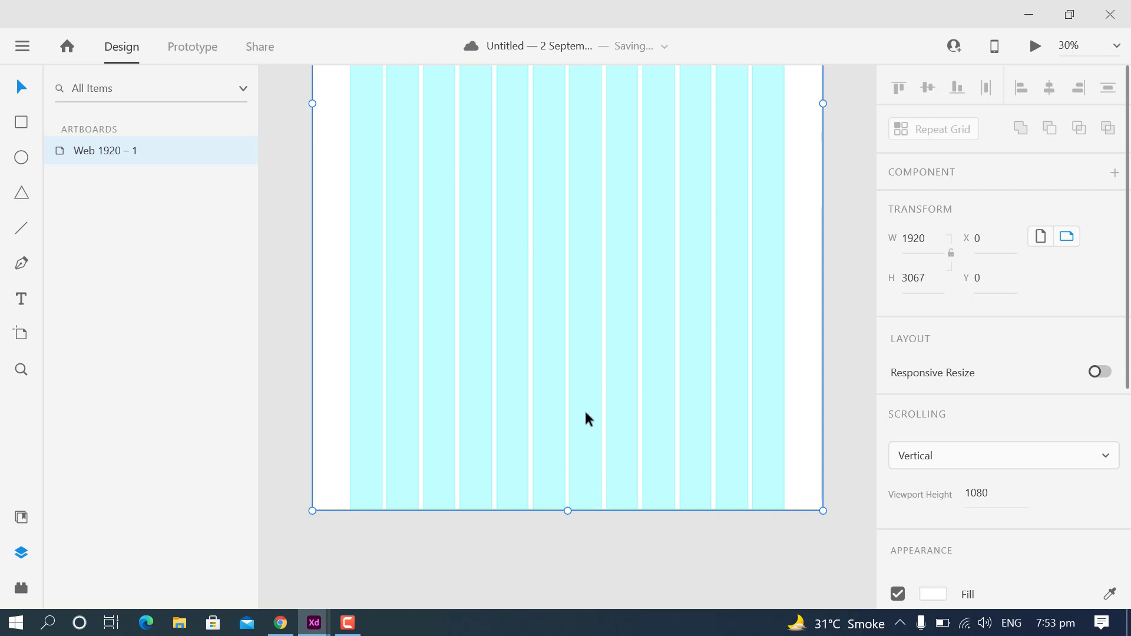
scroll(619, 365, "up", 1)
scroll(620, 359, "up", 1)
scroll(570, 333, "up", 1)
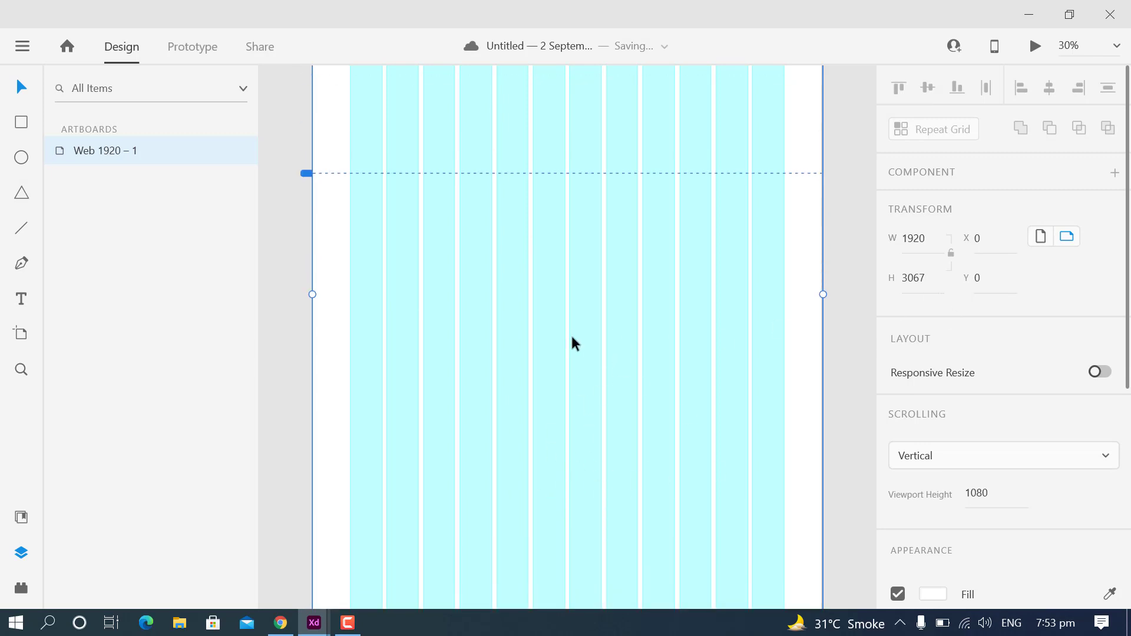
scroll(571, 334, "up", 1)
scroll(618, 339, "up", 1)
scroll(643, 330, "up", 2)
scroll(442, 359, "up", 2)
scroll(495, 368, "up", 1)
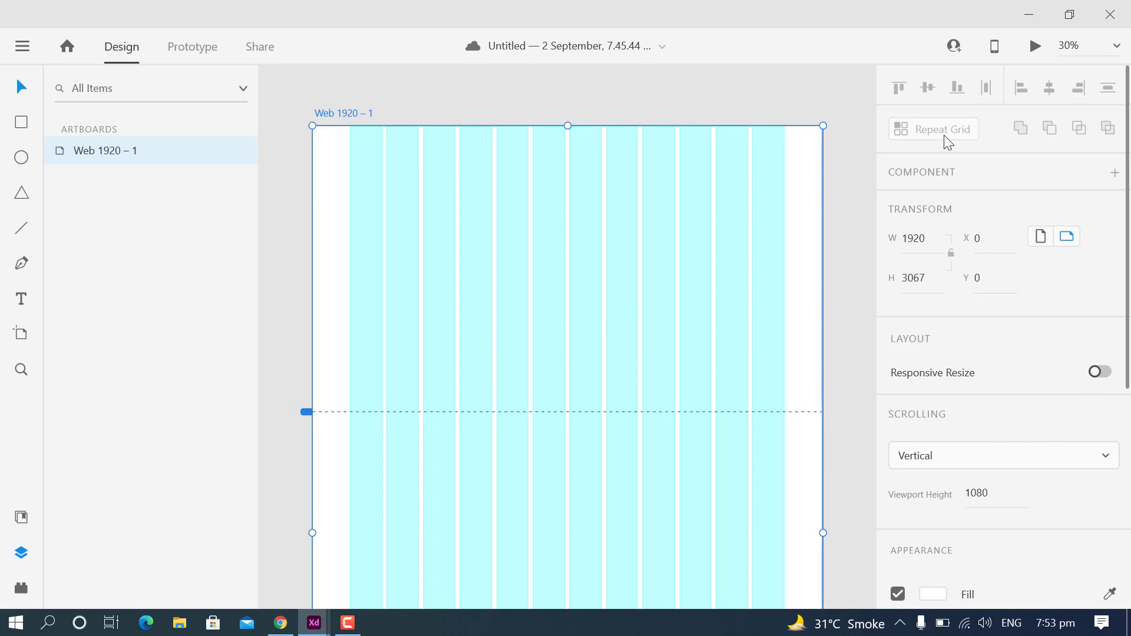
scroll(1029, 443, "down", 4)
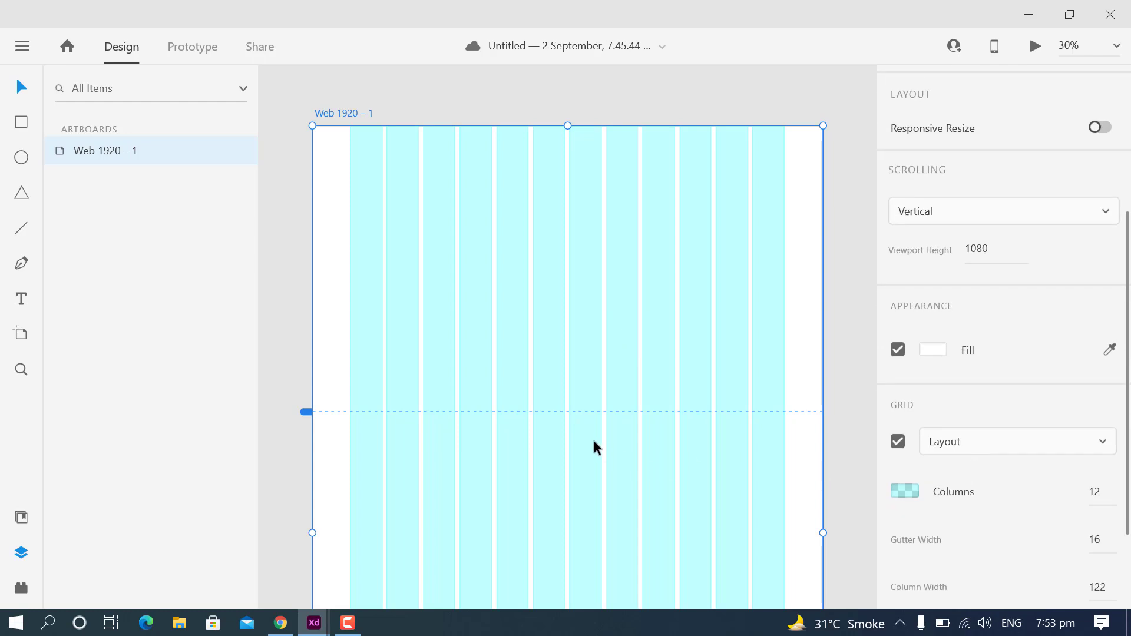
scroll(389, 406, "down", 2)
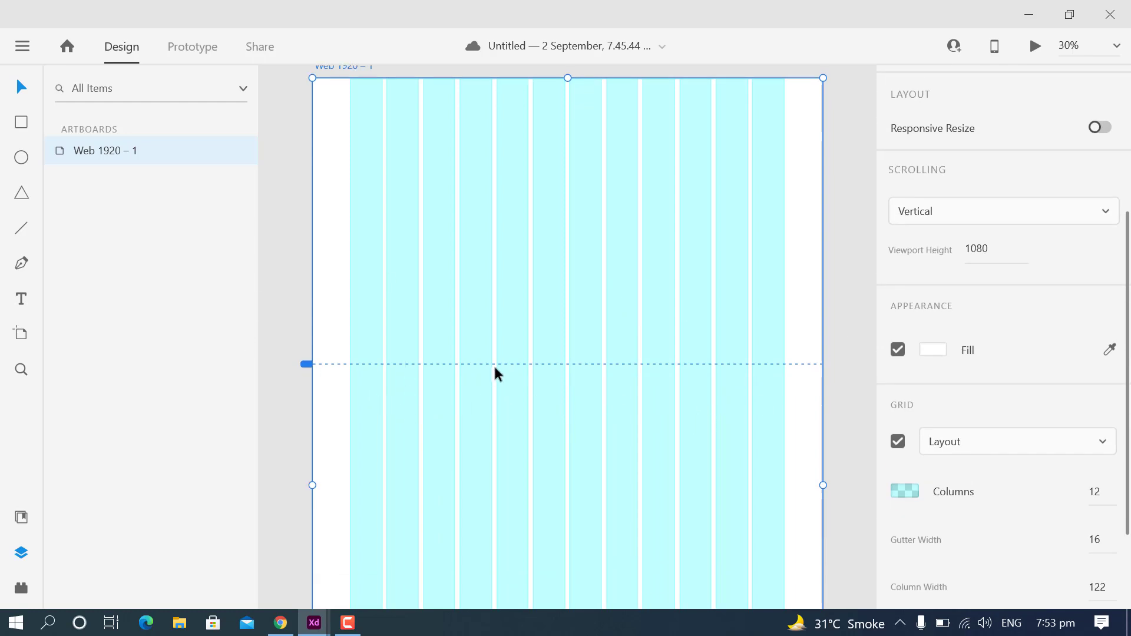
scroll(496, 362, "down", 2)
scroll(496, 361, "down", 1)
scroll(496, 360, "down", 1)
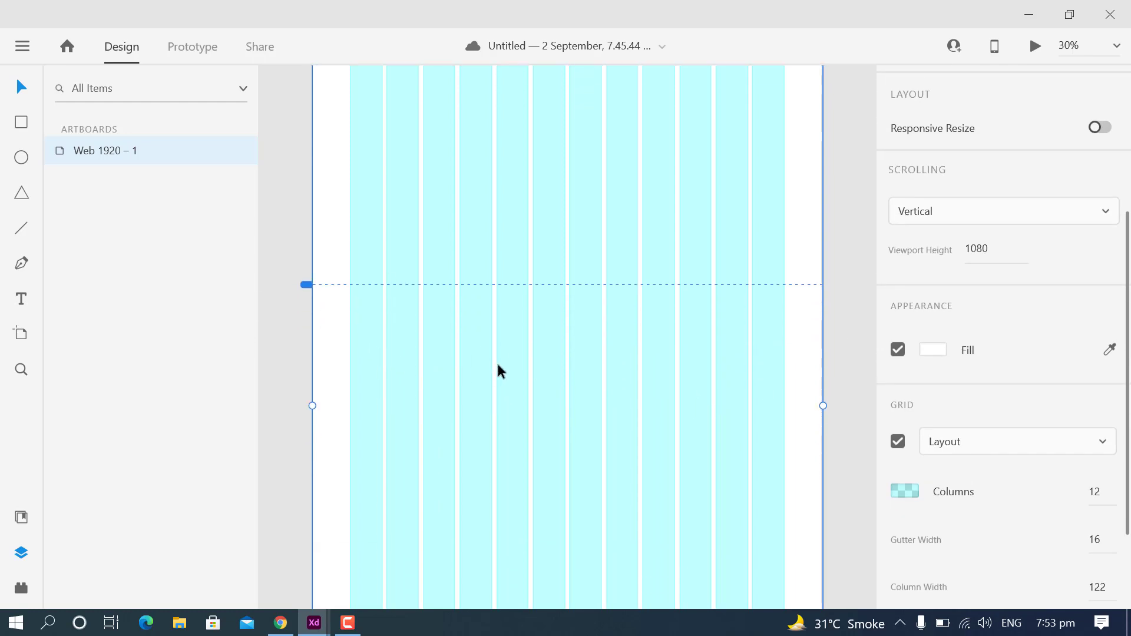
scroll(498, 370, "down", 1)
scroll(497, 365, "down", 4)
scroll(497, 366, "down", 2)
scroll(497, 365, "down", 3)
scroll(497, 365, "down", 5)
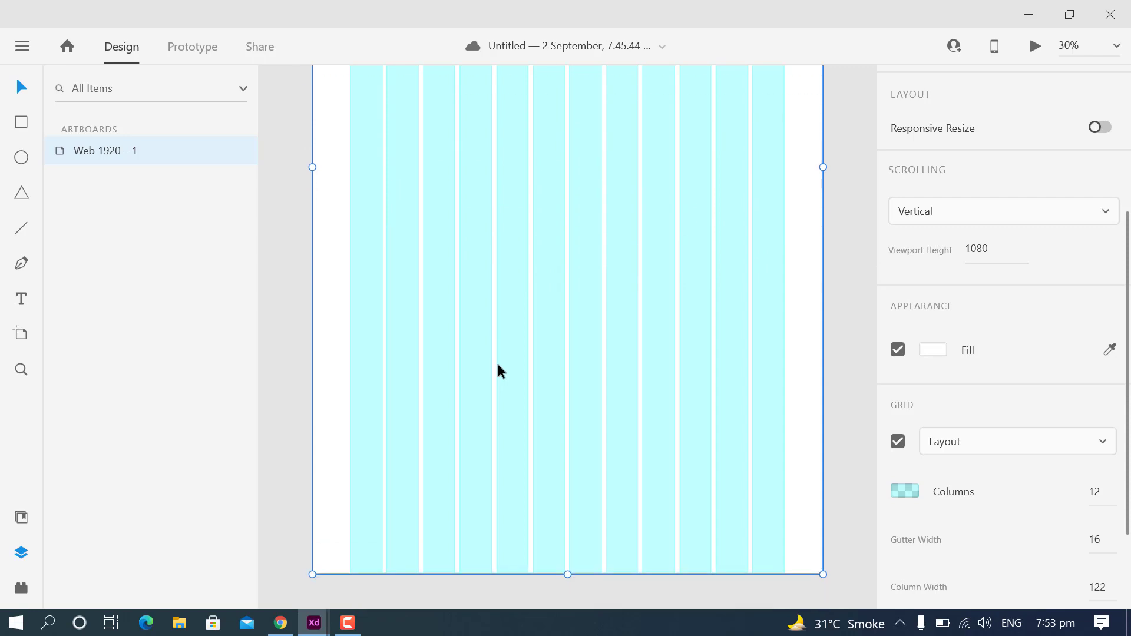